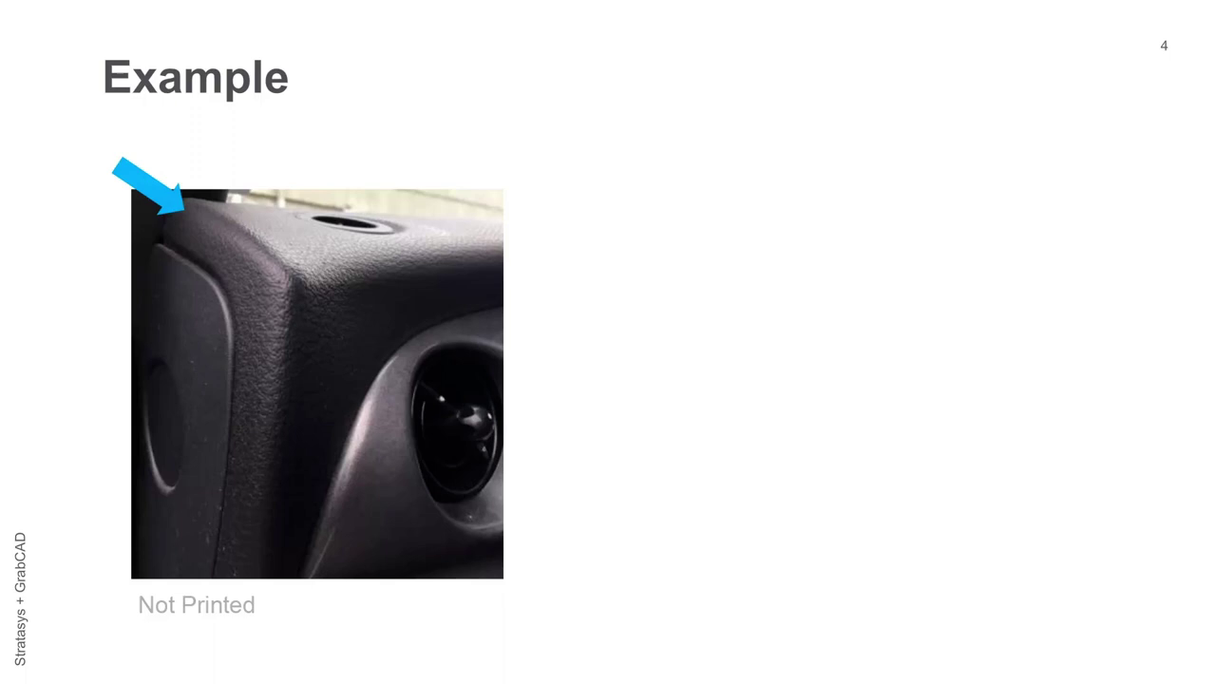
Reveal the SOLIDWORKS part screenshot on the Example slide, then orbit the live bracket part
{"action": "key", "text": "Right"}
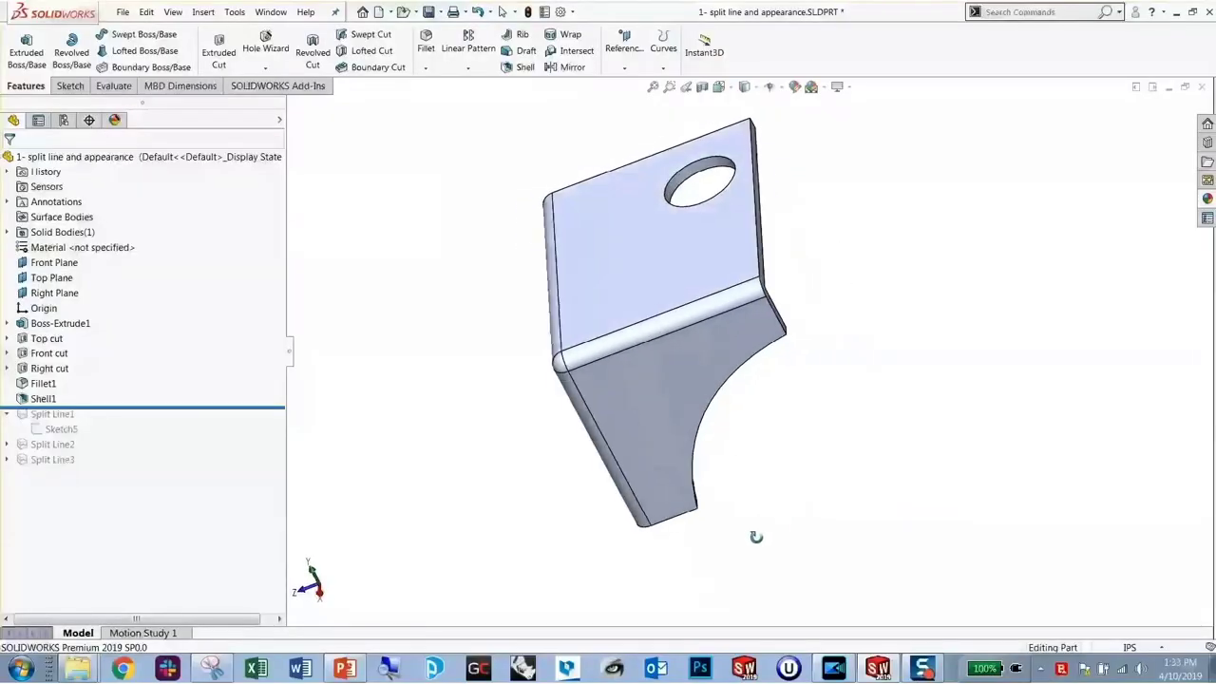
{"action": "middle_click_drag", "start_coordinate": [754, 534], "coordinate": [828, 595]}
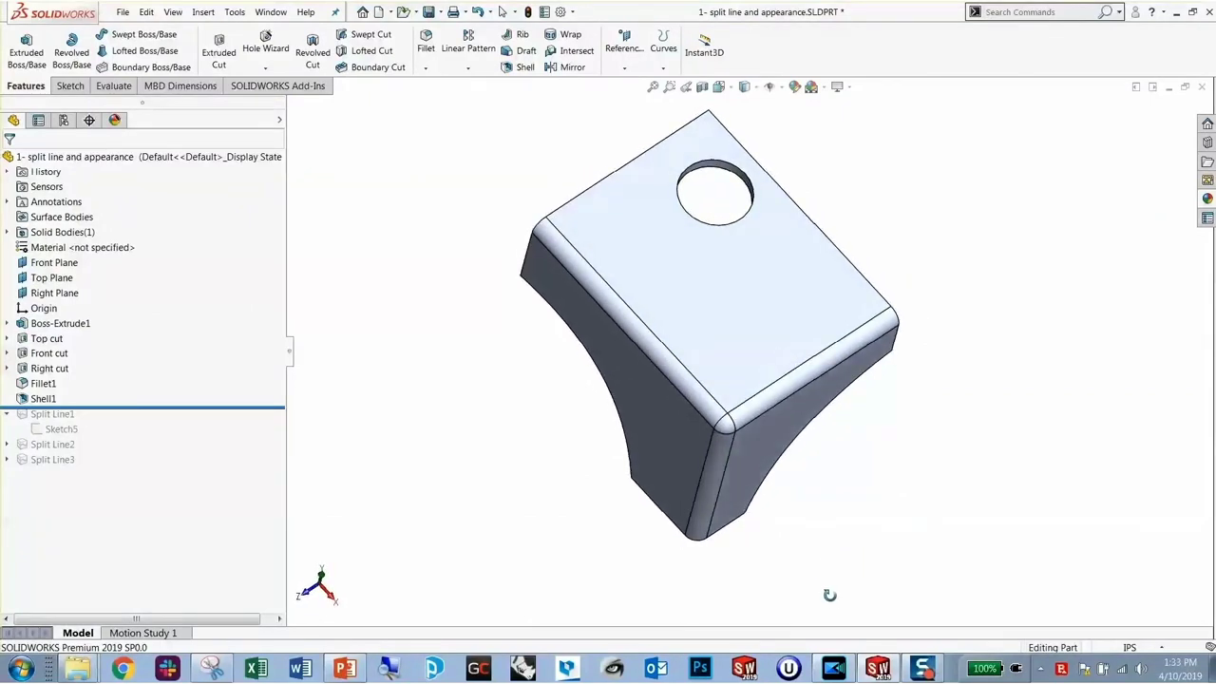
Select the bracket's top face with the hole and zoom in on it
{"action": "left_click", "coordinate": [688, 342]}
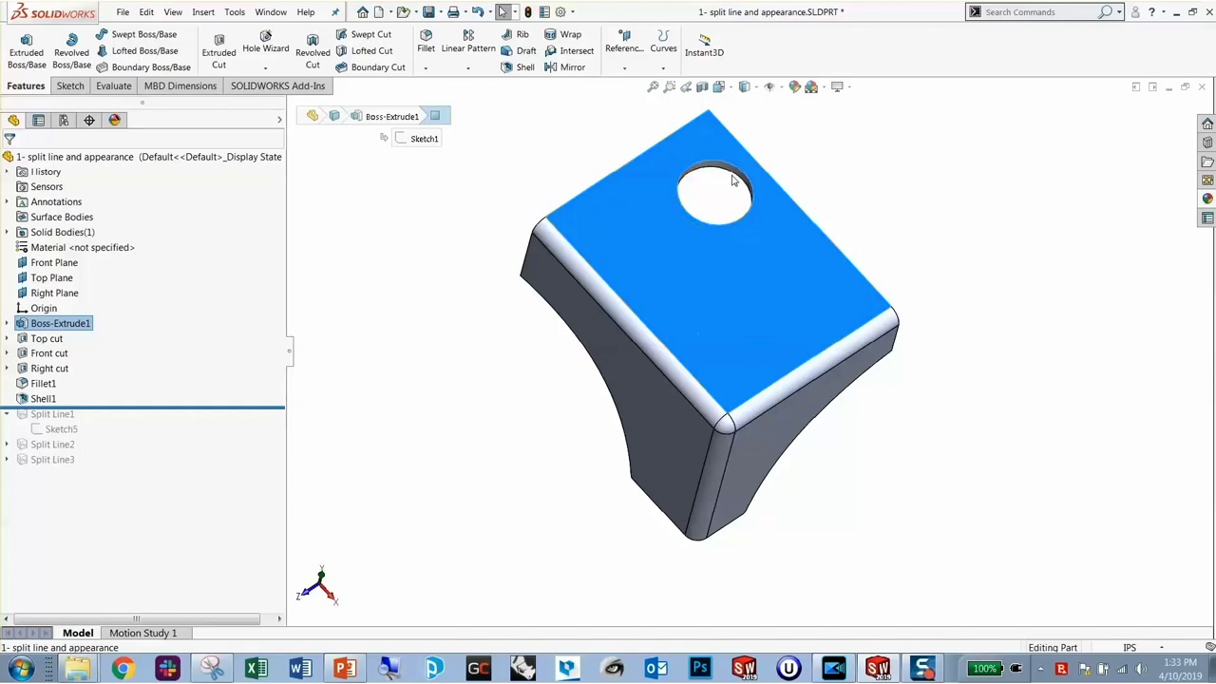
{"action": "scroll", "coordinate": [725, 211], "scroll_direction": "up", "scroll_amount": 3}
{"action": "scroll", "coordinate": [765, 362], "scroll_direction": "down", "scroll_amount": 5}
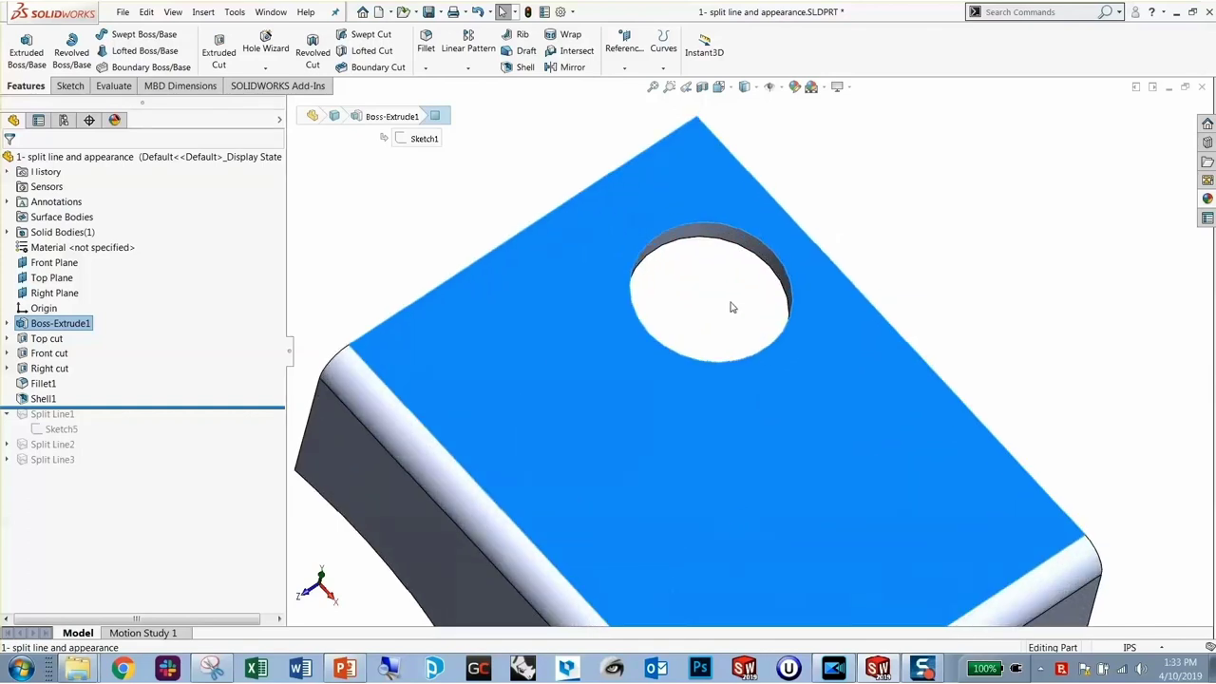
Start a sketch on the top face and draw a circle centred on the hole
{"action": "left_click", "coordinate": [538, 361]}
{"action": "left_click", "coordinate": [576, 326]}
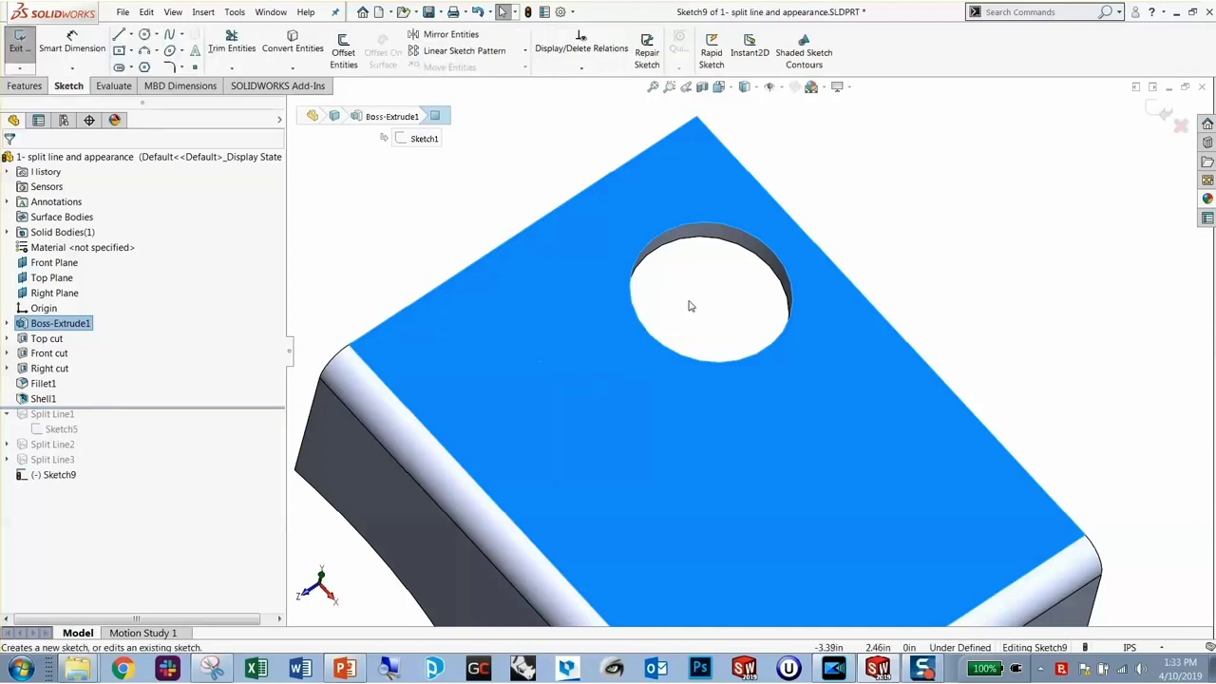
{"action": "key", "text": "s"}
{"action": "left_click", "coordinate": [709, 341]}
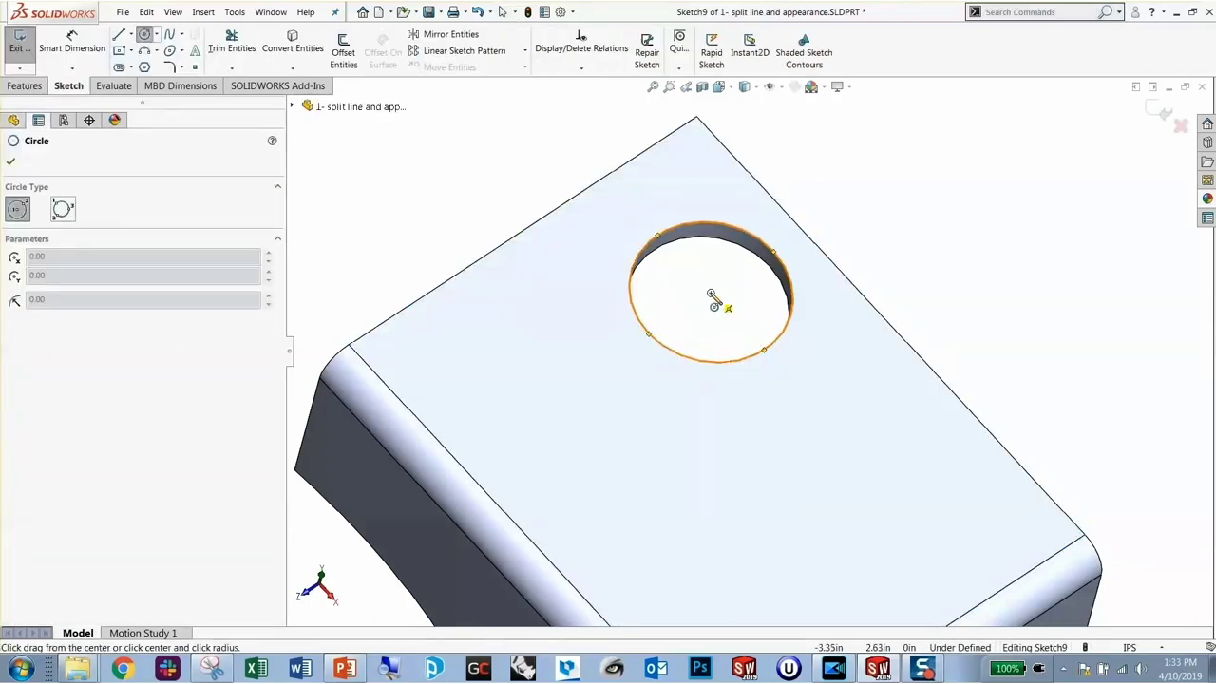
{"action": "left_click", "coordinate": [710, 293]}
{"action": "left_click", "coordinate": [801, 372]}
{"action": "key", "text": "Escape"}
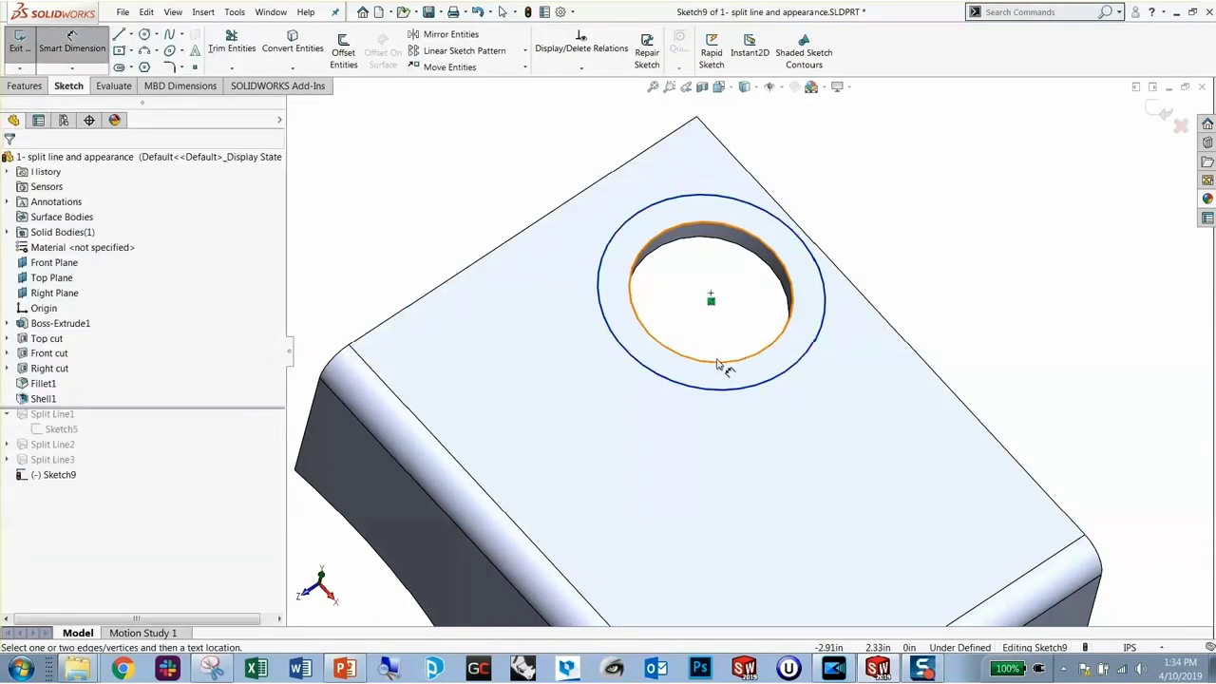
Dimension the circle to Ø1.63 in and go to the Insert menu for a Split Line
{"action": "left_click", "coordinate": [711, 392]}
{"action": "left_click", "coordinate": [653, 434]}
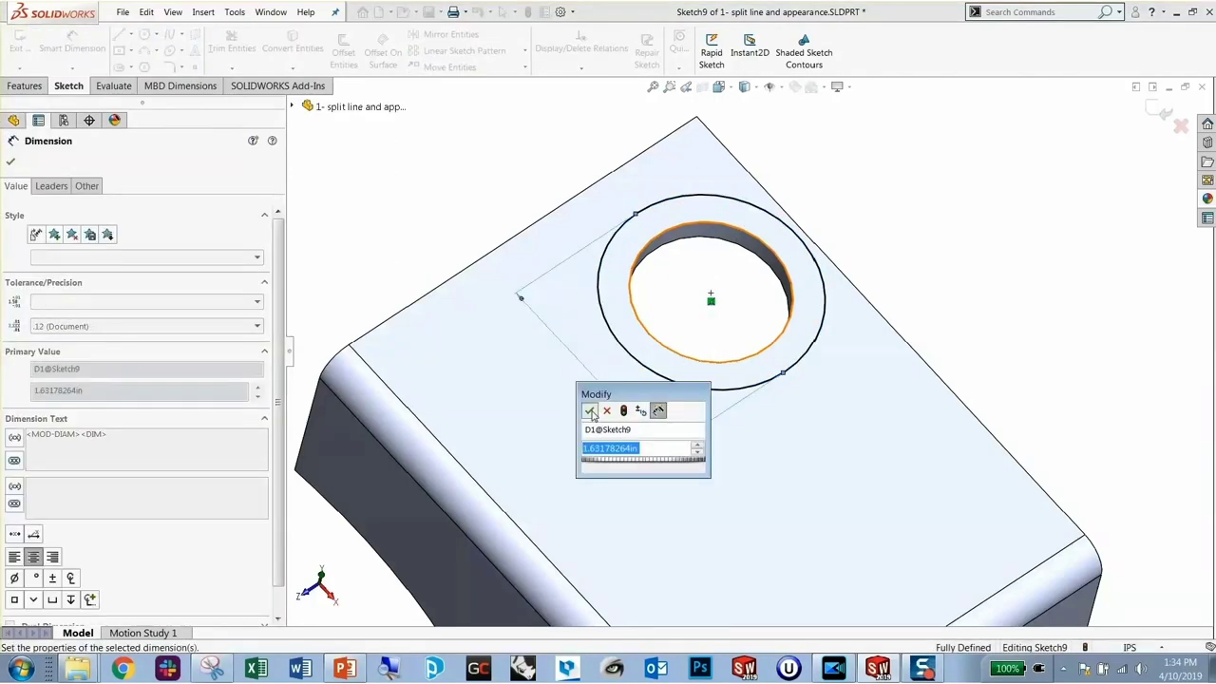
{"action": "key", "text": "Return"}
{"action": "left_click", "coordinate": [203, 11]}
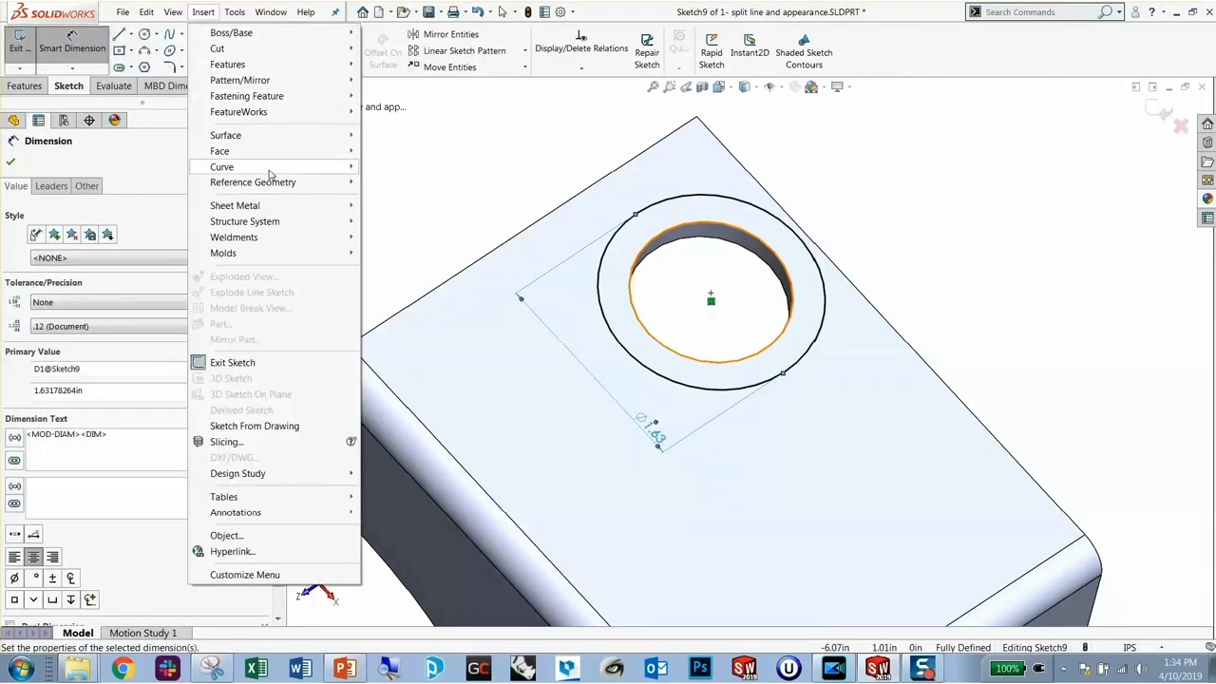
Create a projection Split Line that cuts the circle into the top face
{"action": "mouse_move", "coordinate": [322, 174]}
{"action": "left_click", "coordinate": [433, 168]}
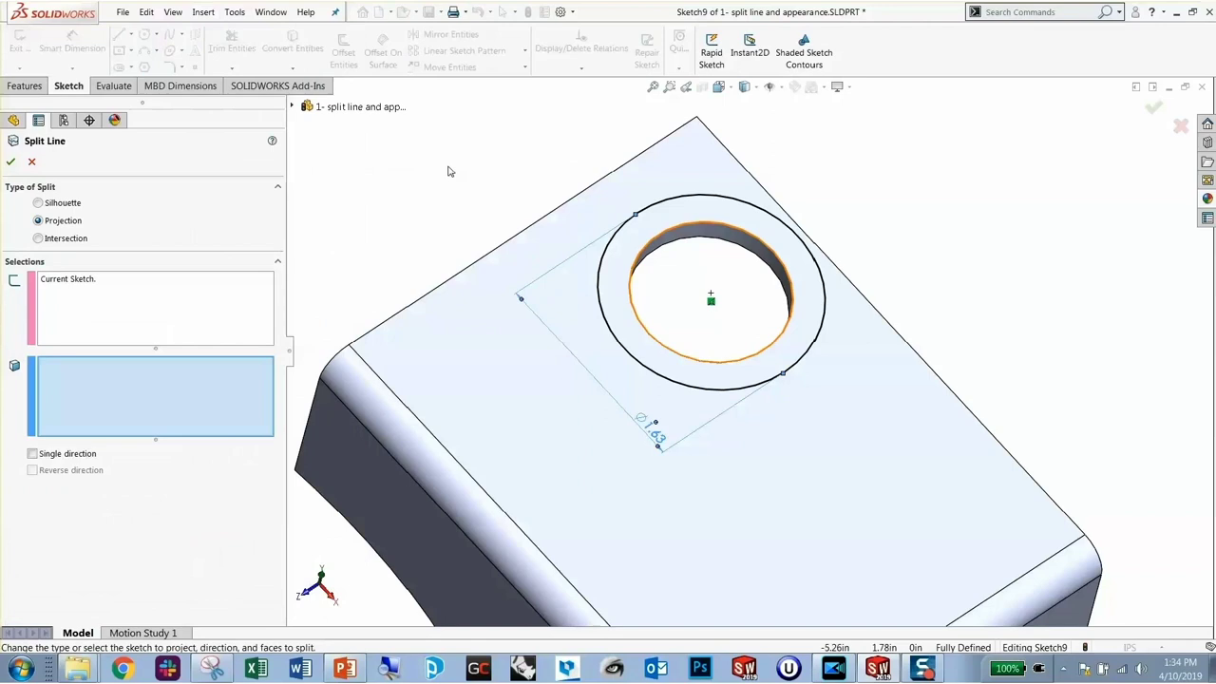
{"action": "left_click", "coordinate": [454, 388]}
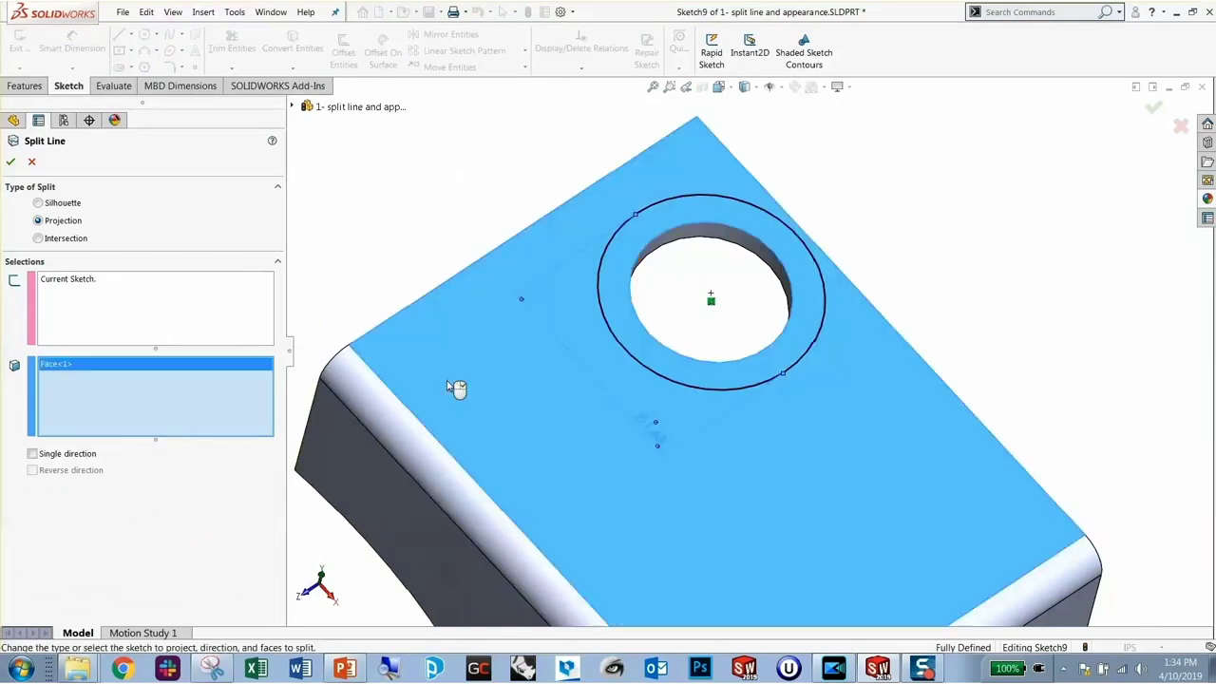
{"action": "left_click", "coordinate": [11, 162]}
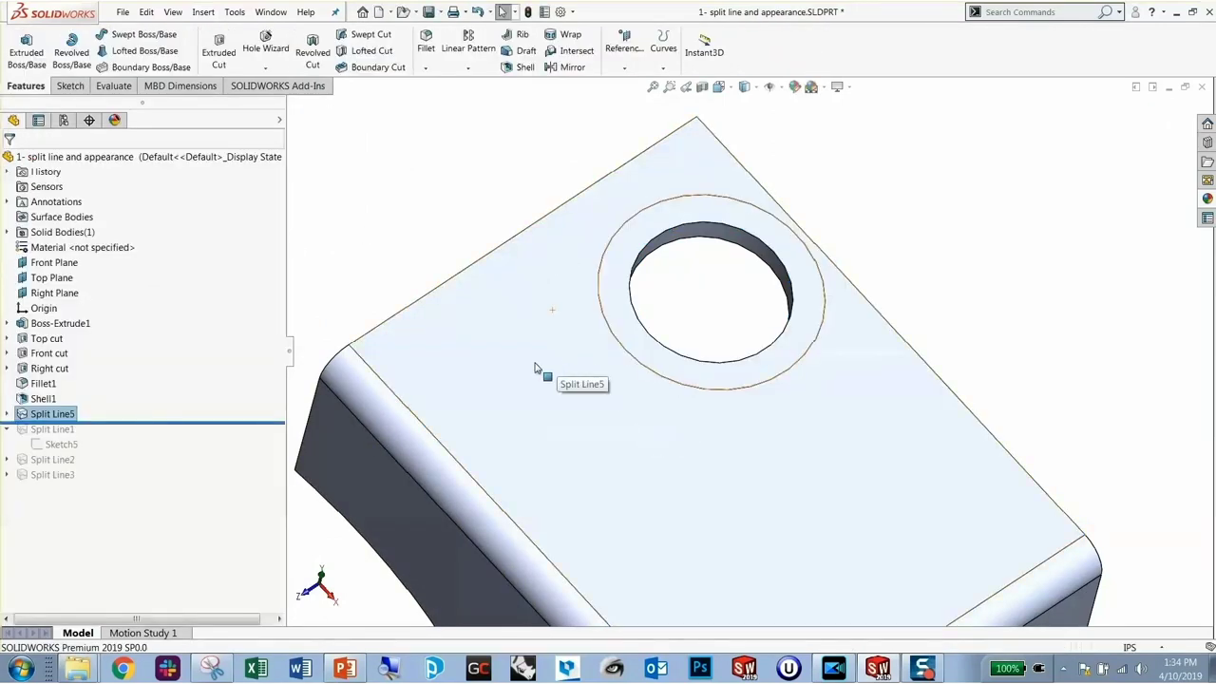
Check the new ring face against the outer top face and view the lower split strips
{"action": "left_click", "coordinate": [534, 368]}
{"action": "left_click", "coordinate": [654, 369]}
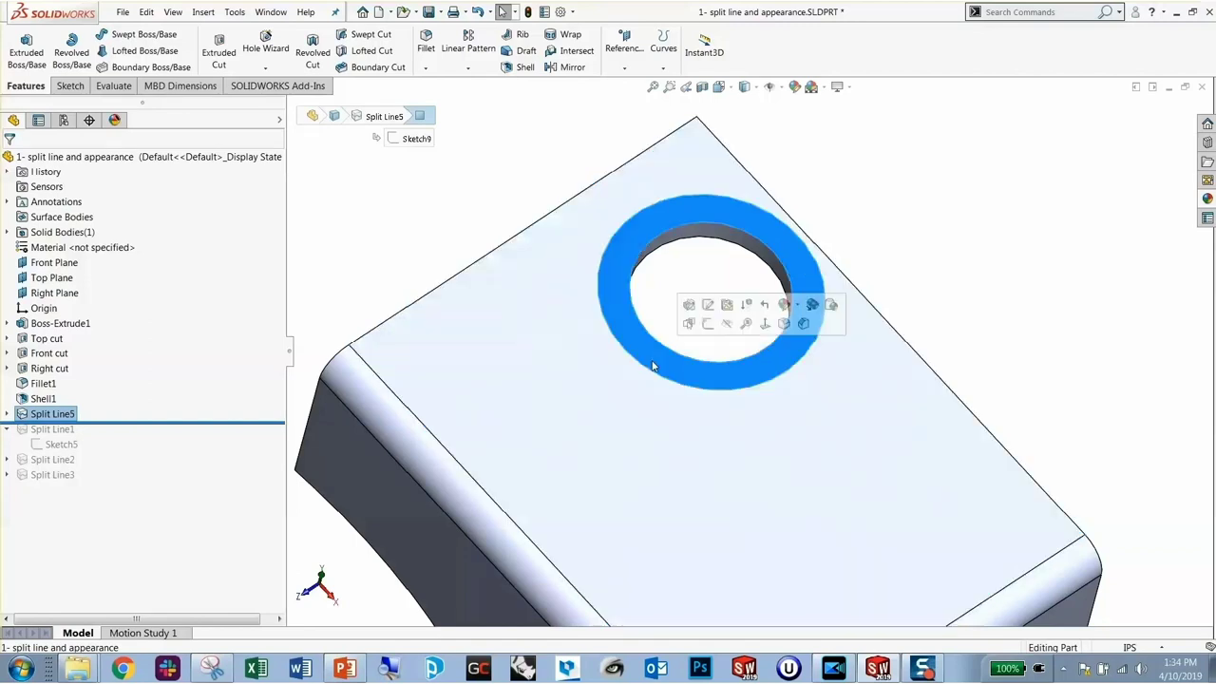
{"action": "left_click", "coordinate": [630, 436]}
{"action": "left_click", "coordinate": [634, 340]}
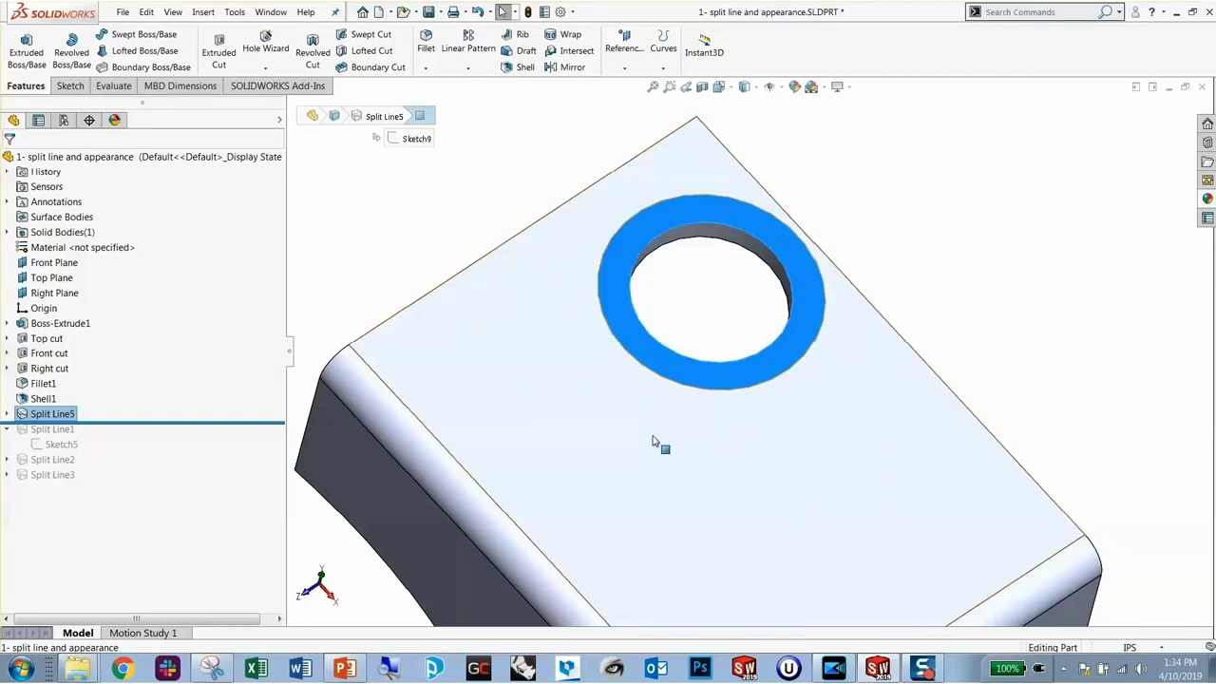
{"action": "left_click", "coordinate": [653, 440]}
{"action": "left_click", "coordinate": [636, 353]}
{"action": "left_click", "coordinate": [657, 412]}
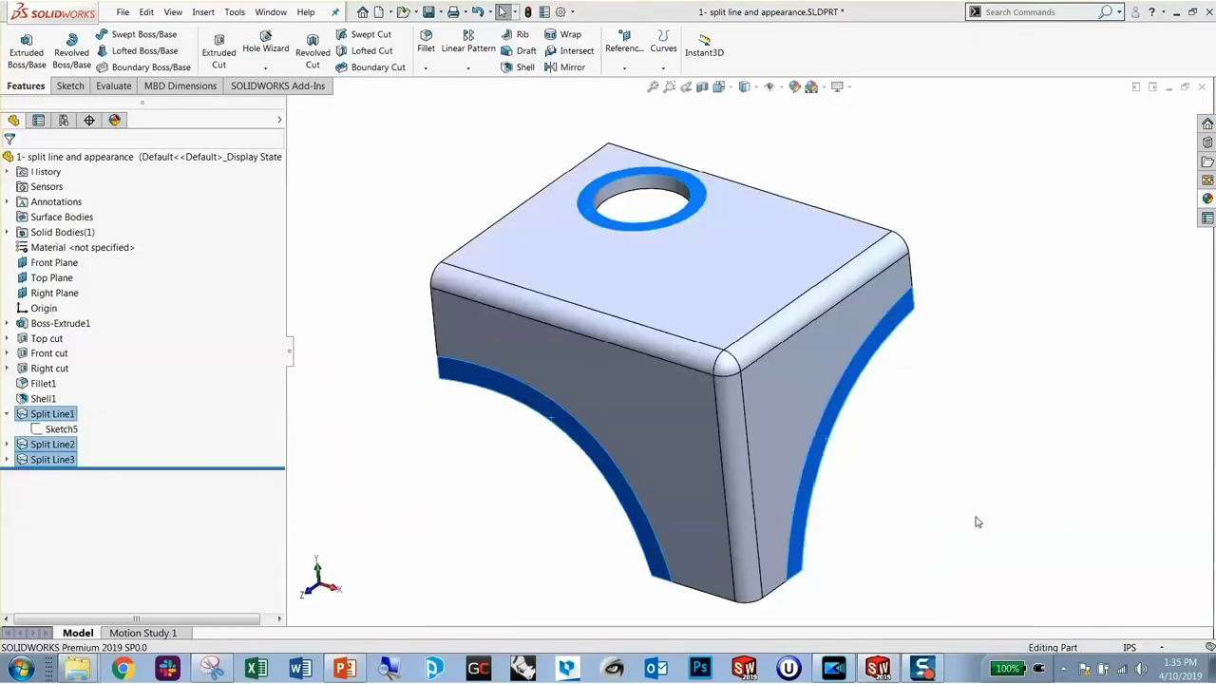
{"action": "mouse_move", "coordinate": [977, 520]}
{"action": "middle_mouse_down"}
{"action": "mouse_move", "coordinate": [936, 523]}
{"action": "mouse_move", "coordinate": [1029, 512]}
{"action": "mouse_move", "coordinate": [976, 507]}
{"action": "middle_mouse_up"}
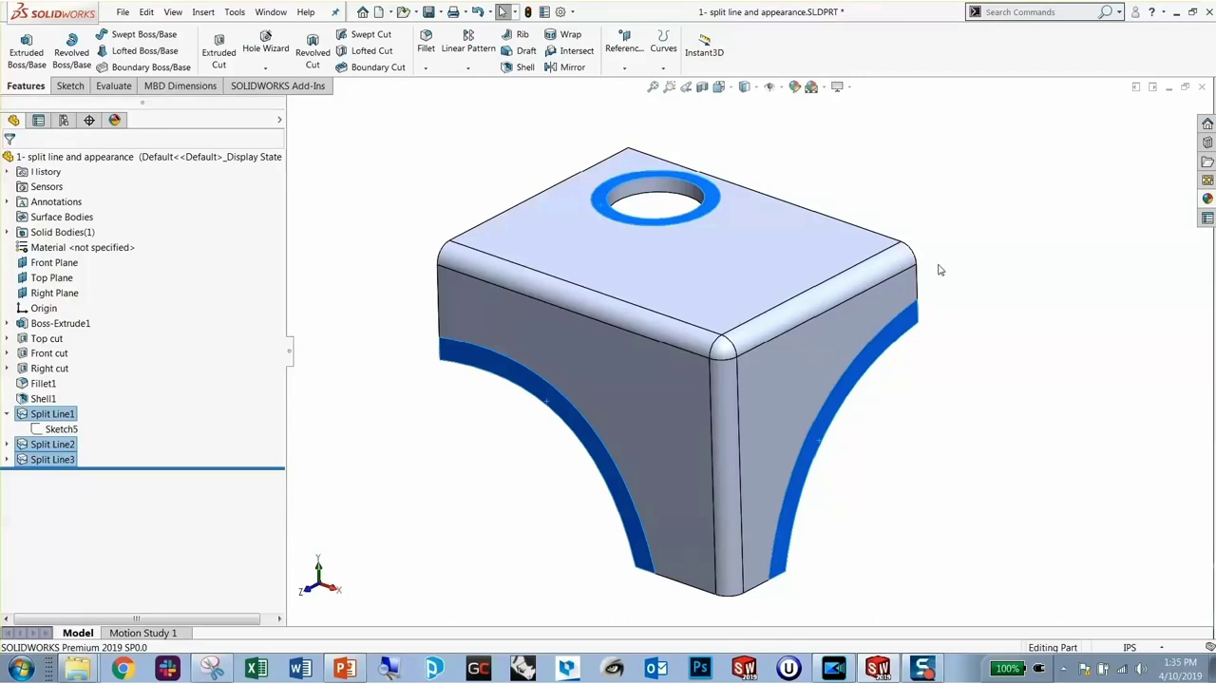
Edit the split faces' appearance and show the 3D Textures appearance library
{"action": "left_click", "coordinate": [796, 87]}
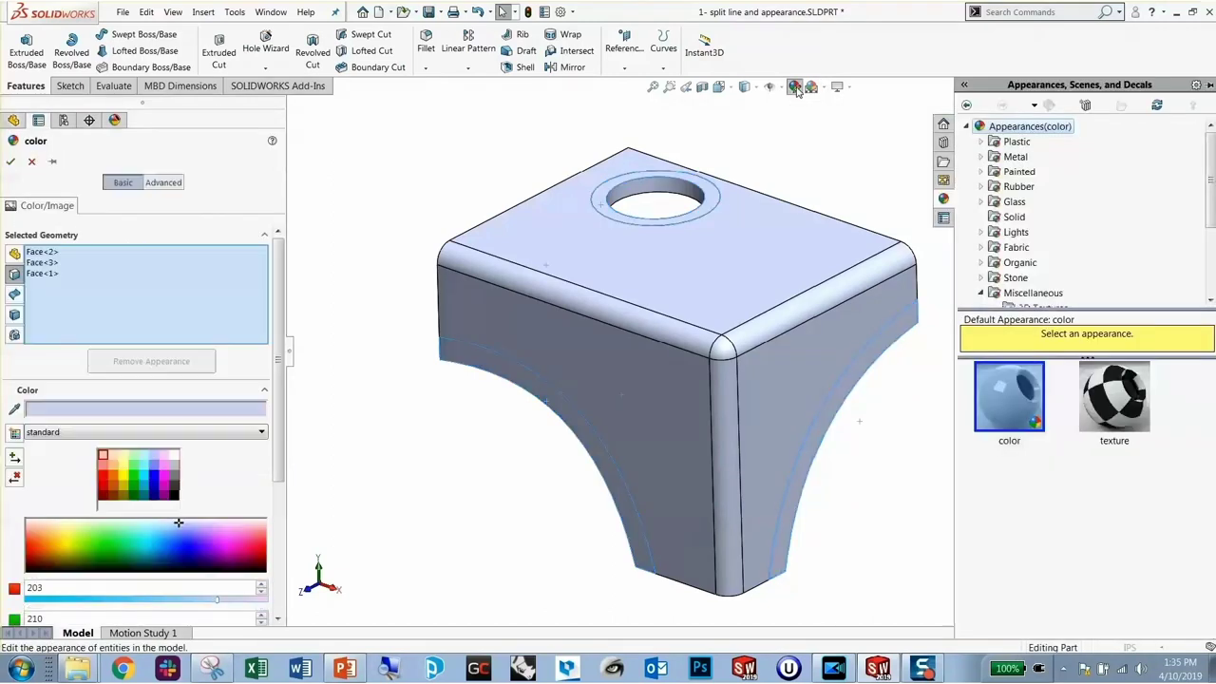
{"action": "left_click_drag", "start_coordinate": [1205, 209], "coordinate": [1212, 239]}
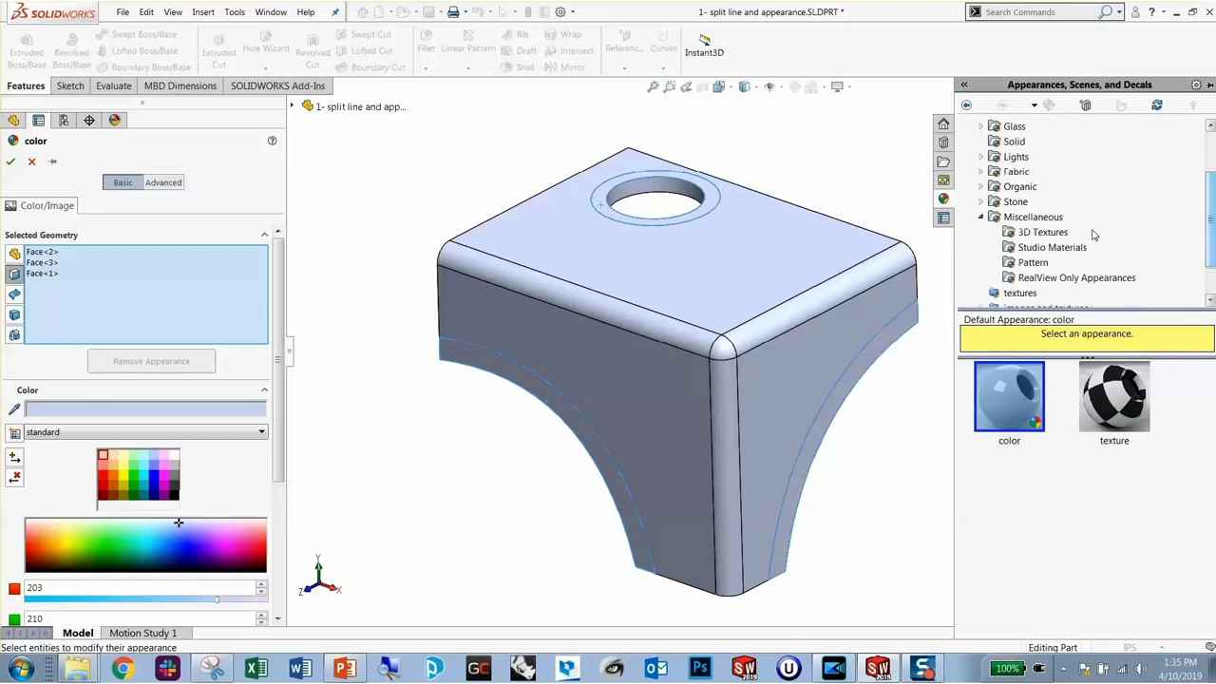
{"action": "left_click", "coordinate": [1048, 233]}
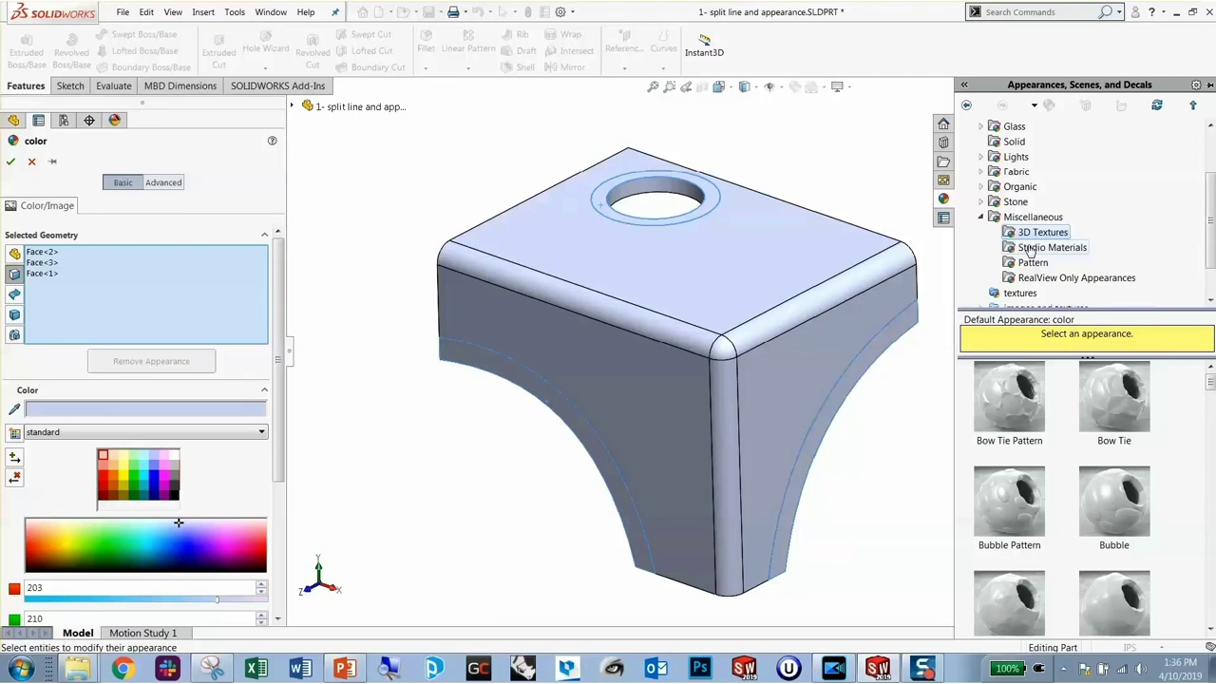
Apply the Bubble 3D texture to the part's front, side strip, right side and top-right fillet faces
{"action": "left_click_drag", "start_coordinate": [1126, 514], "coordinate": [618, 265]}
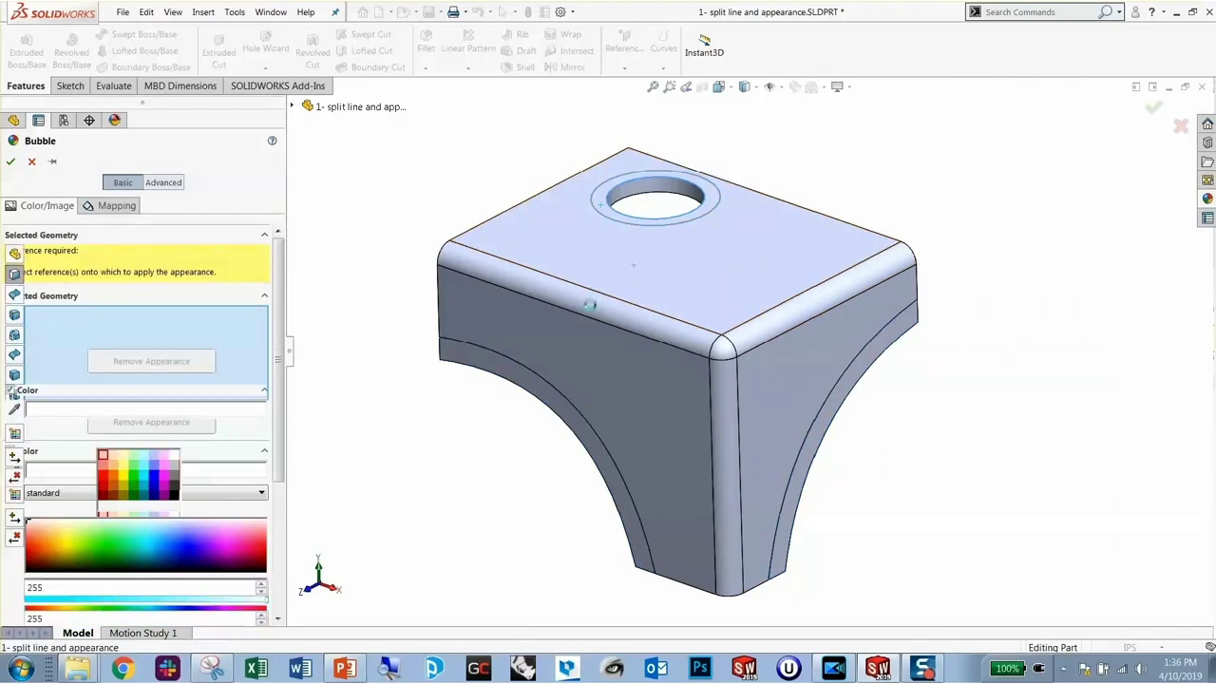
{"action": "left_click", "coordinate": [616, 360]}
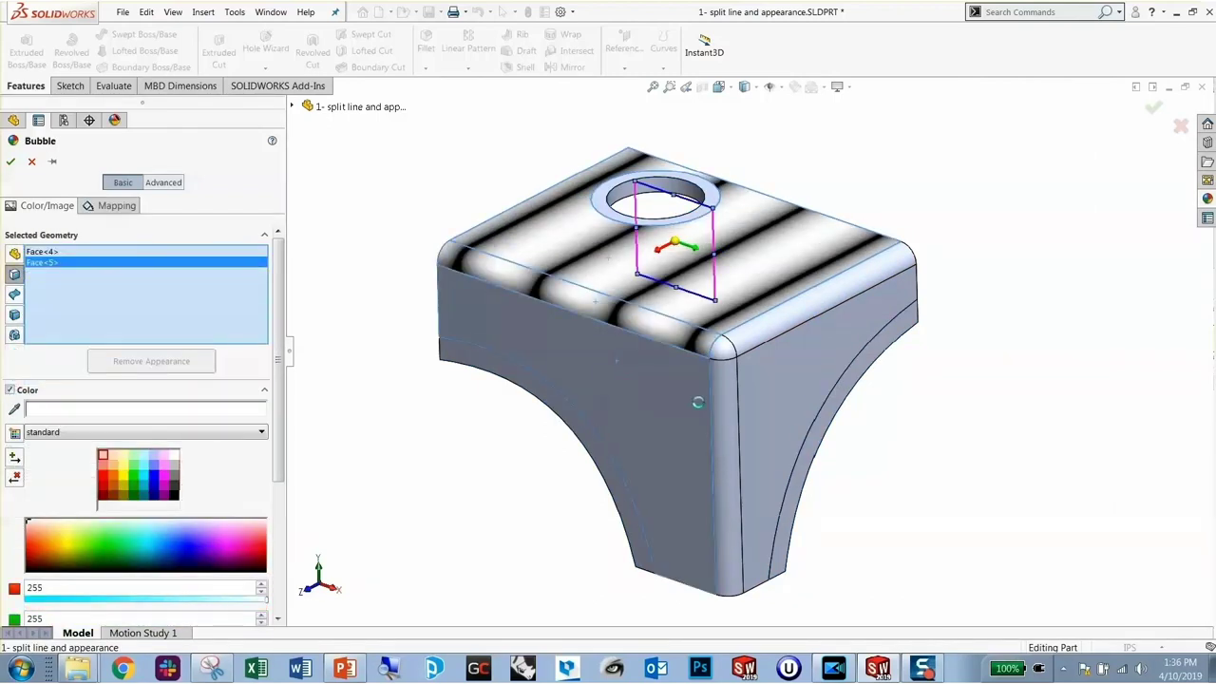
{"action": "left_click", "coordinate": [719, 405]}
{"action": "left_click", "coordinate": [770, 408]}
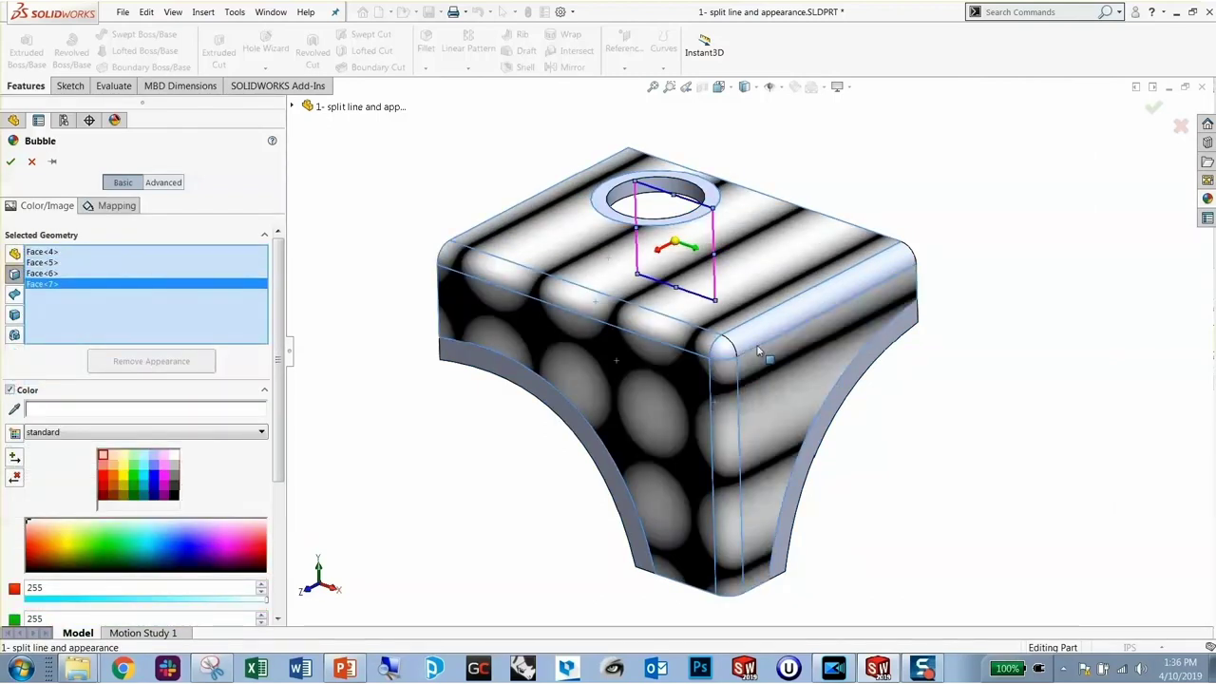
{"action": "left_click", "coordinate": [727, 344]}
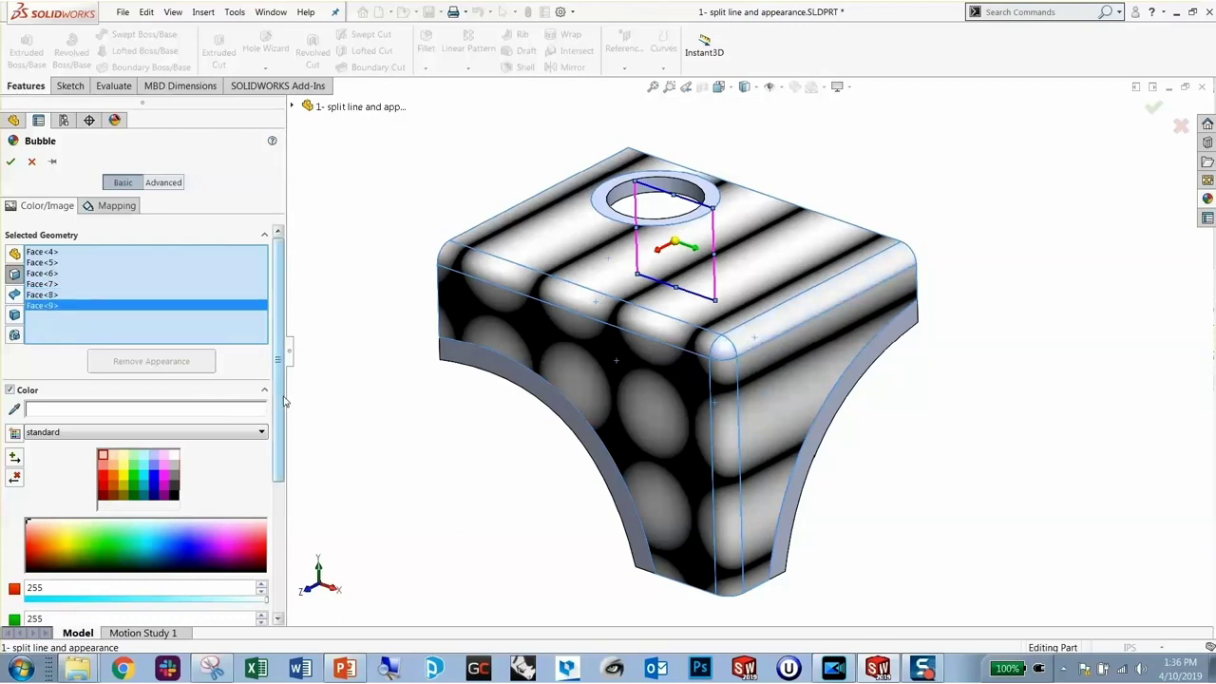
{"action": "scroll", "coordinate": [281, 402], "scroll_direction": "down", "scroll_amount": 3}
Compare Bubble mapping styles, settle on the smaller mapping size, and accept the appearance
{"action": "left_click", "coordinate": [116, 205]}
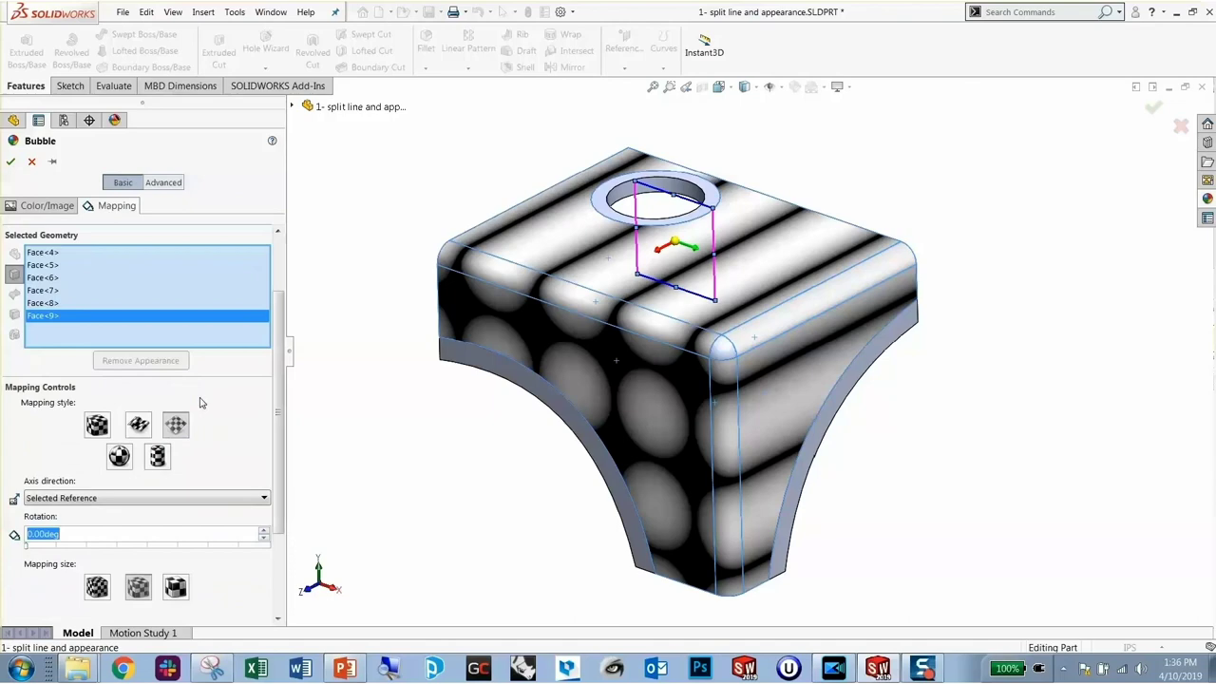
{"action": "left_click", "coordinate": [97, 424]}
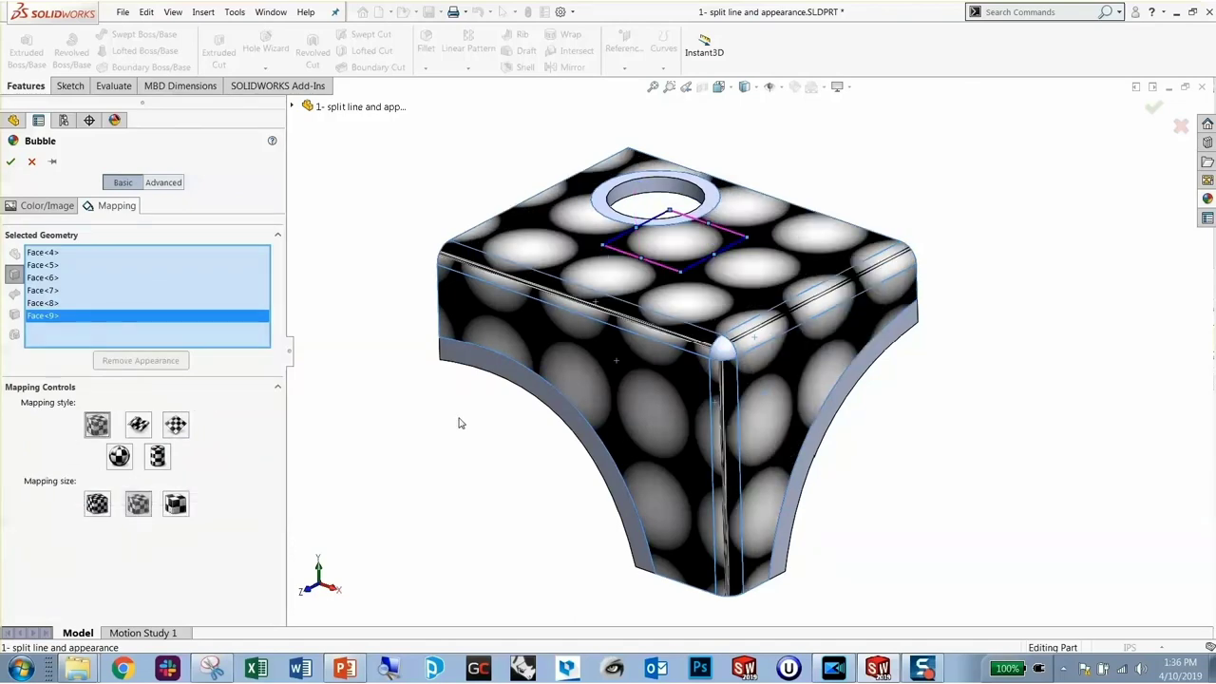
{"action": "middle_click_drag", "start_coordinate": [462, 423], "coordinate": [451, 501]}
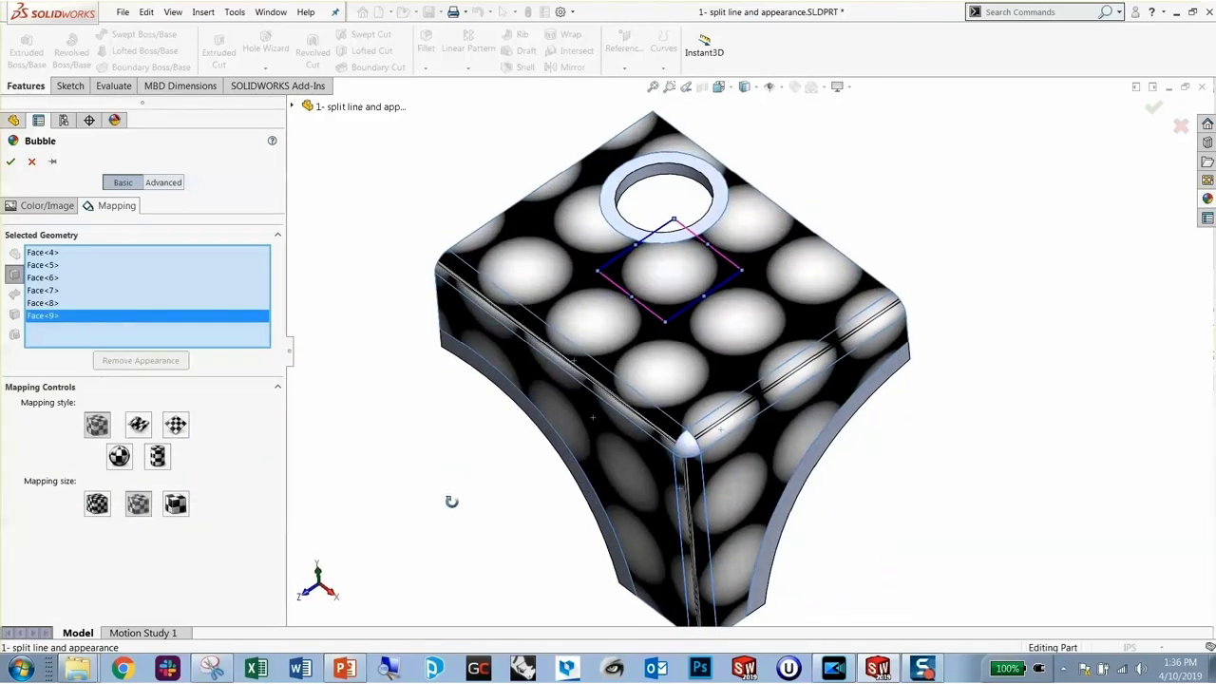
{"action": "left_click", "coordinate": [175, 424]}
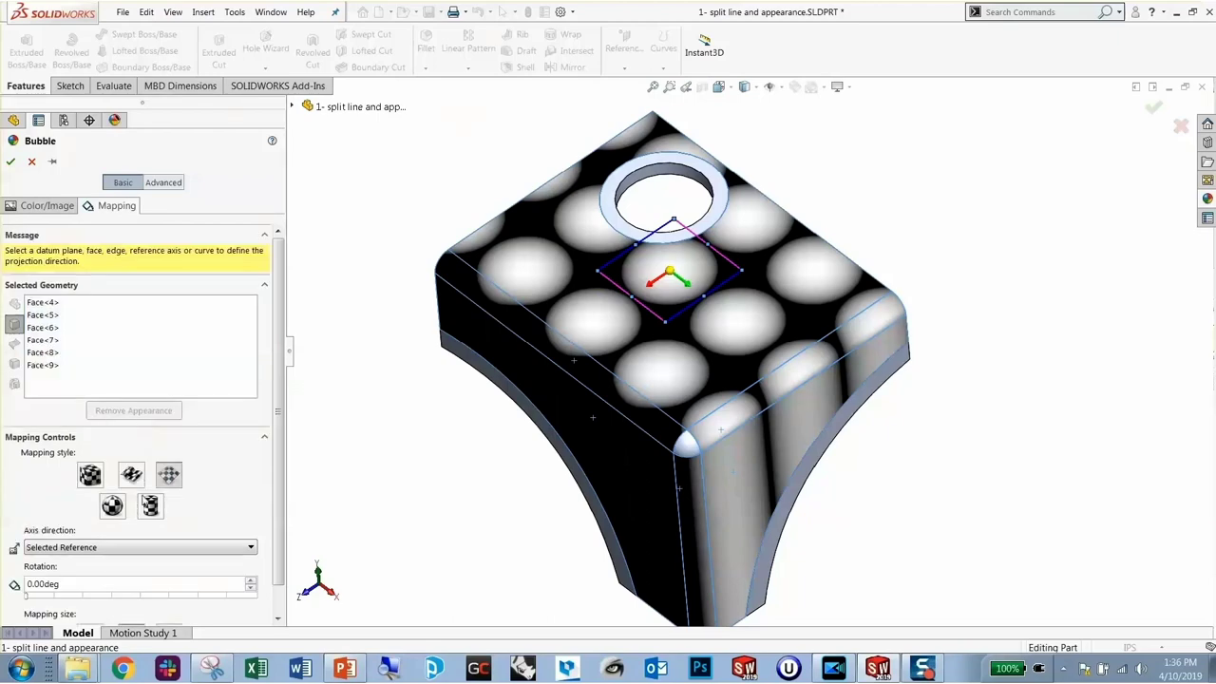
{"action": "left_click", "coordinate": [133, 475]}
{"action": "left_click", "coordinate": [158, 456]}
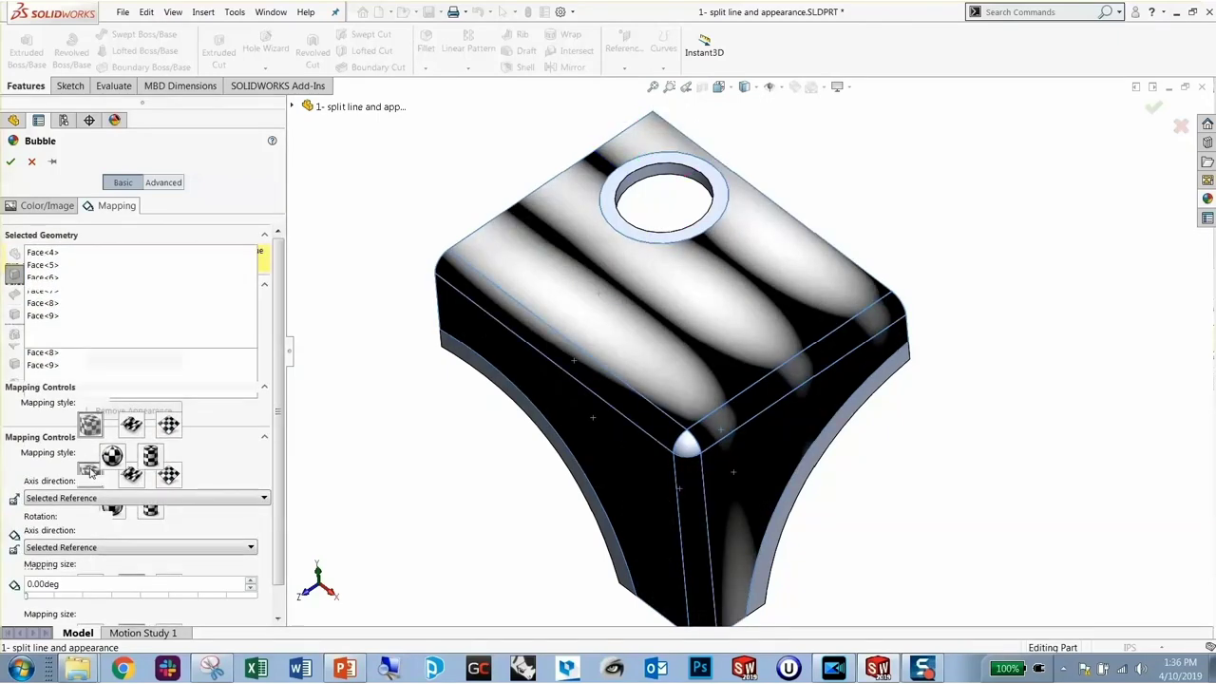
{"action": "left_click", "coordinate": [95, 426]}
{"action": "left_click", "coordinate": [138, 504]}
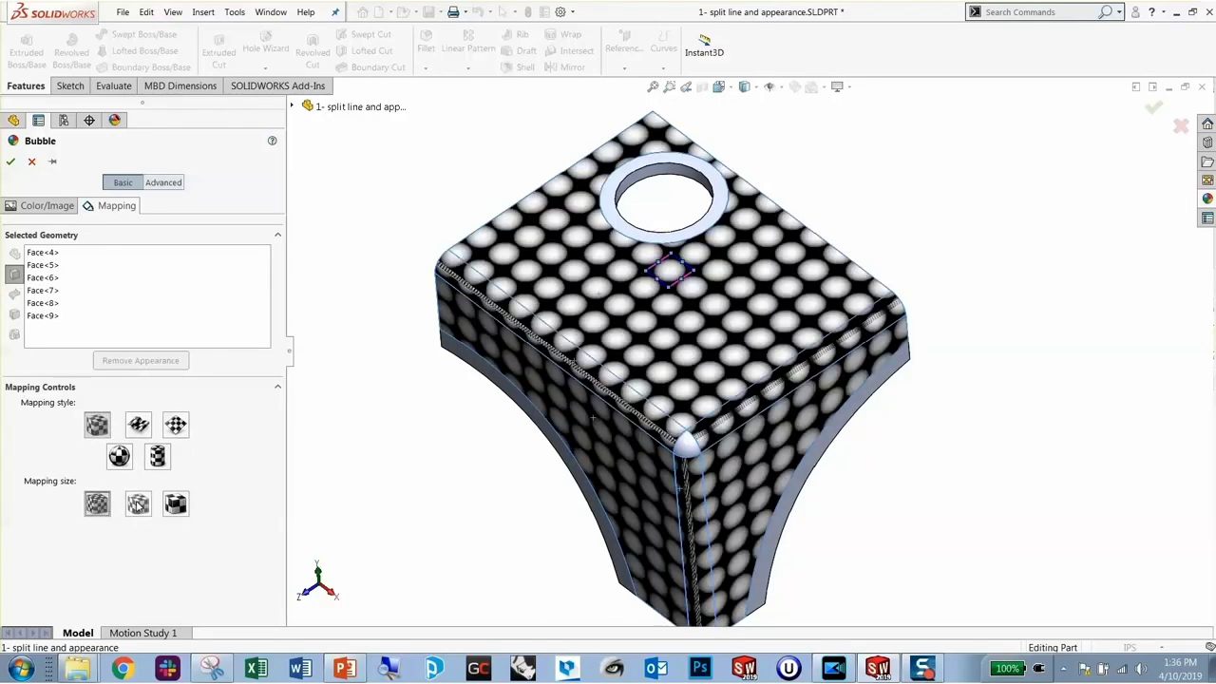
{"action": "middle_click_drag", "start_coordinate": [495, 504], "coordinate": [505, 324]}
{"action": "key", "text": "Return"}
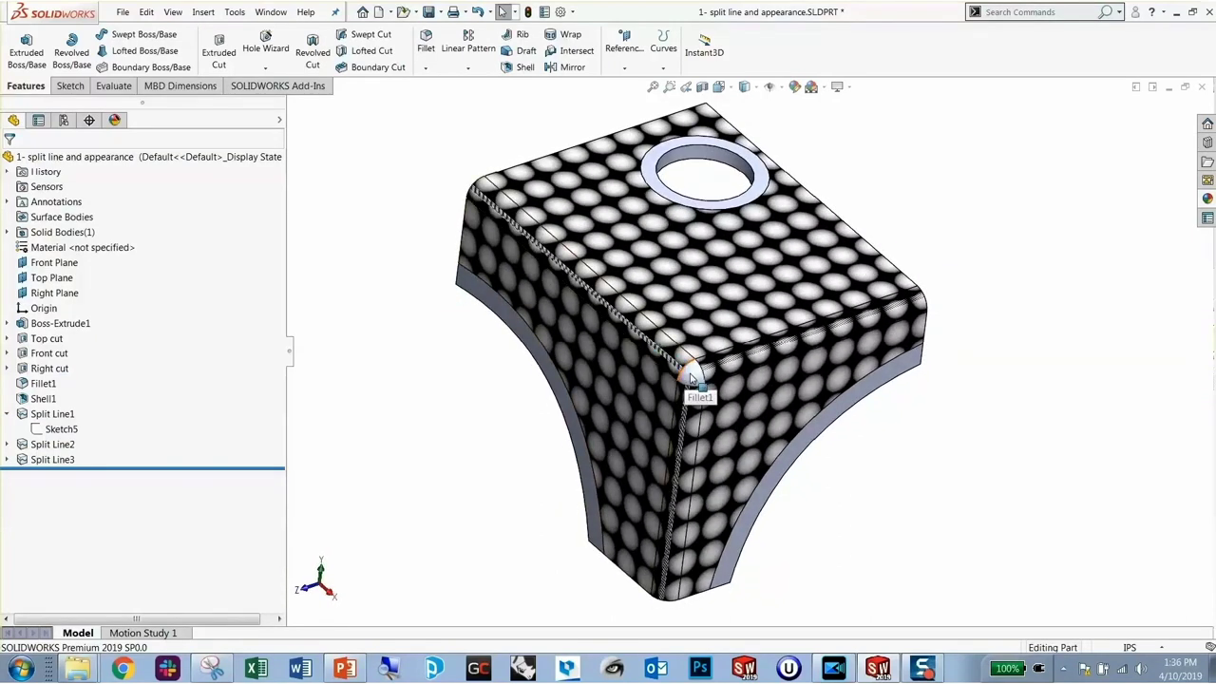
Edit the Bubble appearance from the DisplayManager to add the corner fillet face, Face<7>
{"action": "left_click", "coordinate": [115, 121]}
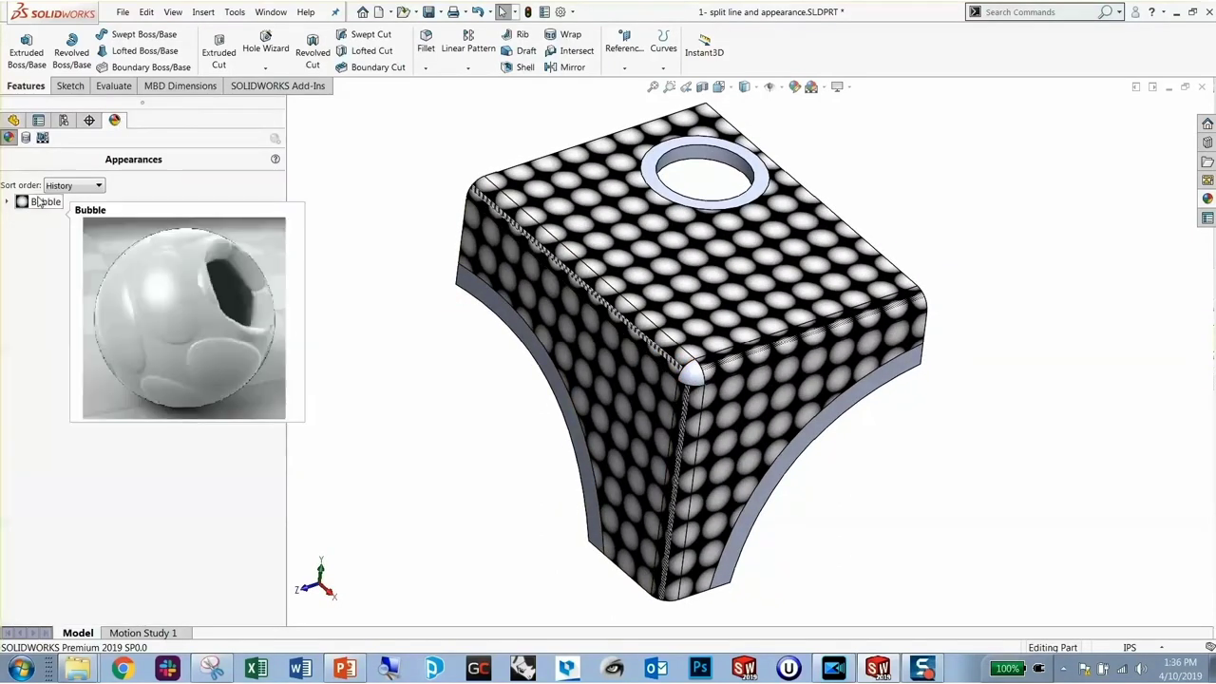
{"action": "right_click", "coordinate": [43, 201]}
{"action": "left_click", "coordinate": [76, 222]}
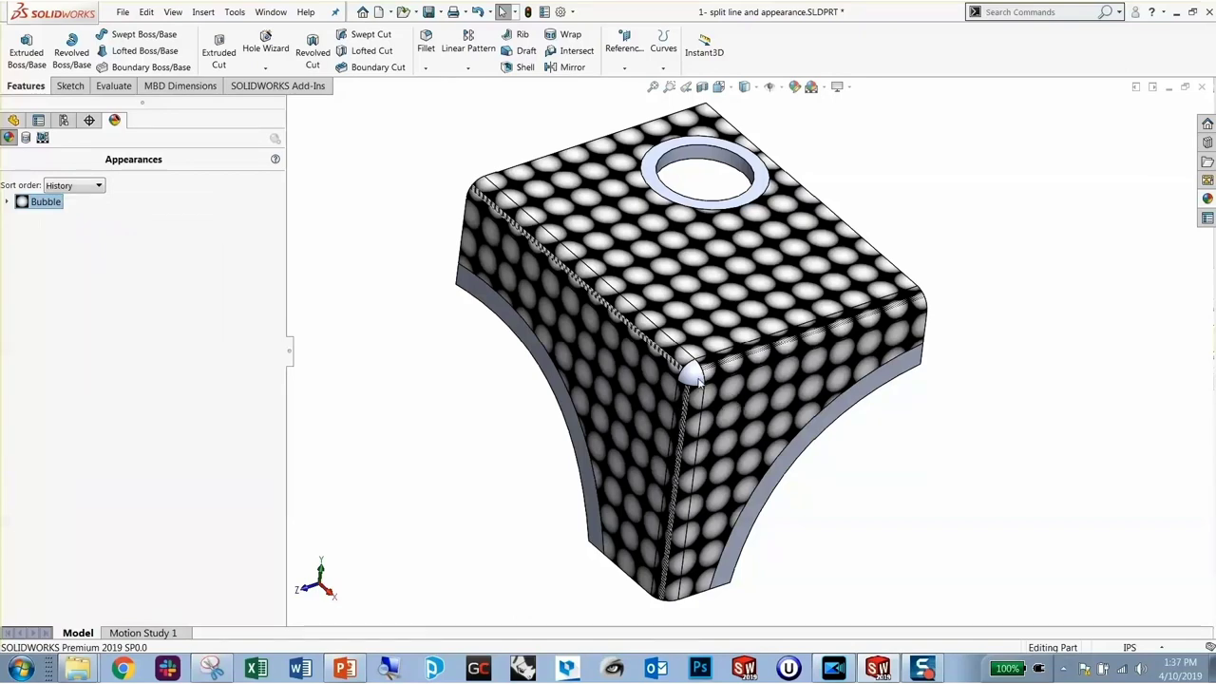
{"action": "scroll", "coordinate": [698, 380], "scroll_direction": "down", "scroll_amount": 5}
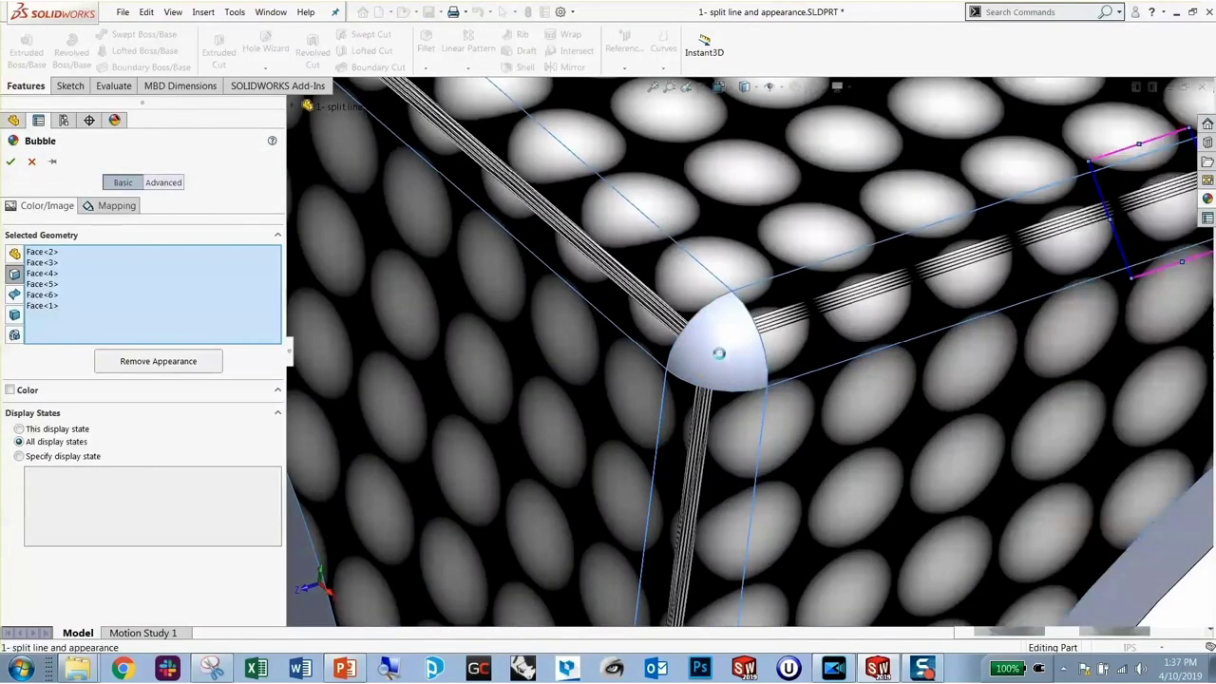
{"action": "left_click", "coordinate": [720, 361]}
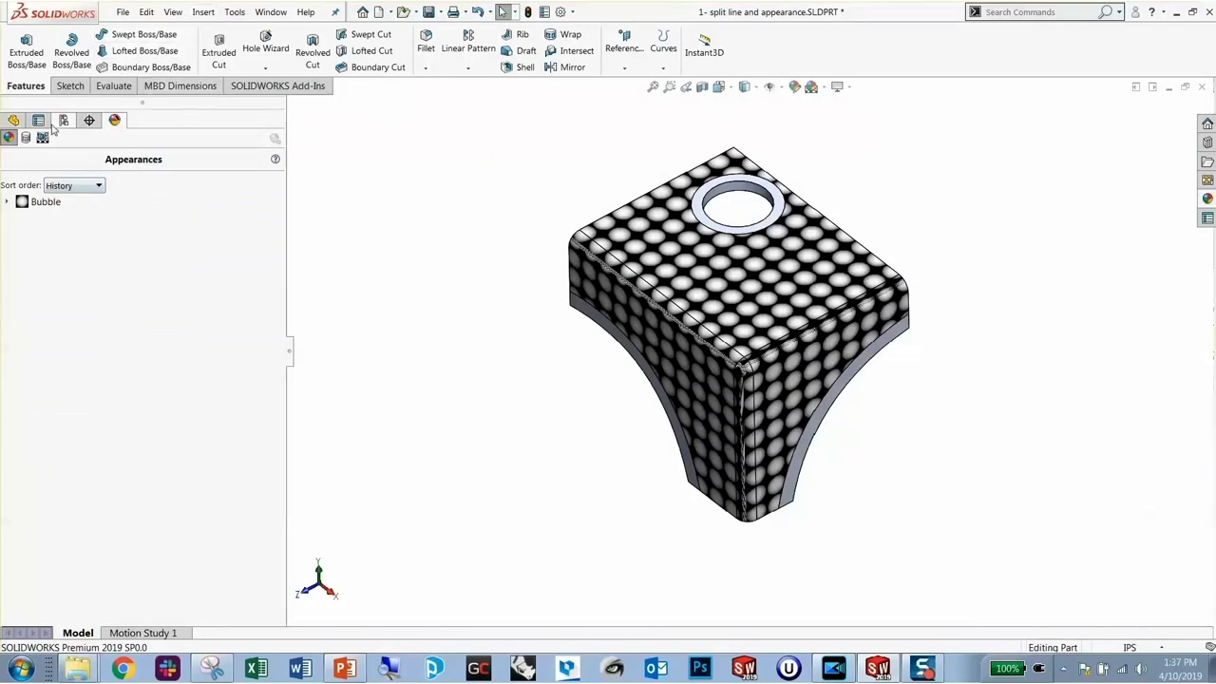
{"action": "left_click", "coordinate": [15, 121]}
Create a 3D Texture on the Split Line3 body from the first Bubble texture, refinement 85.7%
{"action": "left_click", "coordinate": [204, 12]}
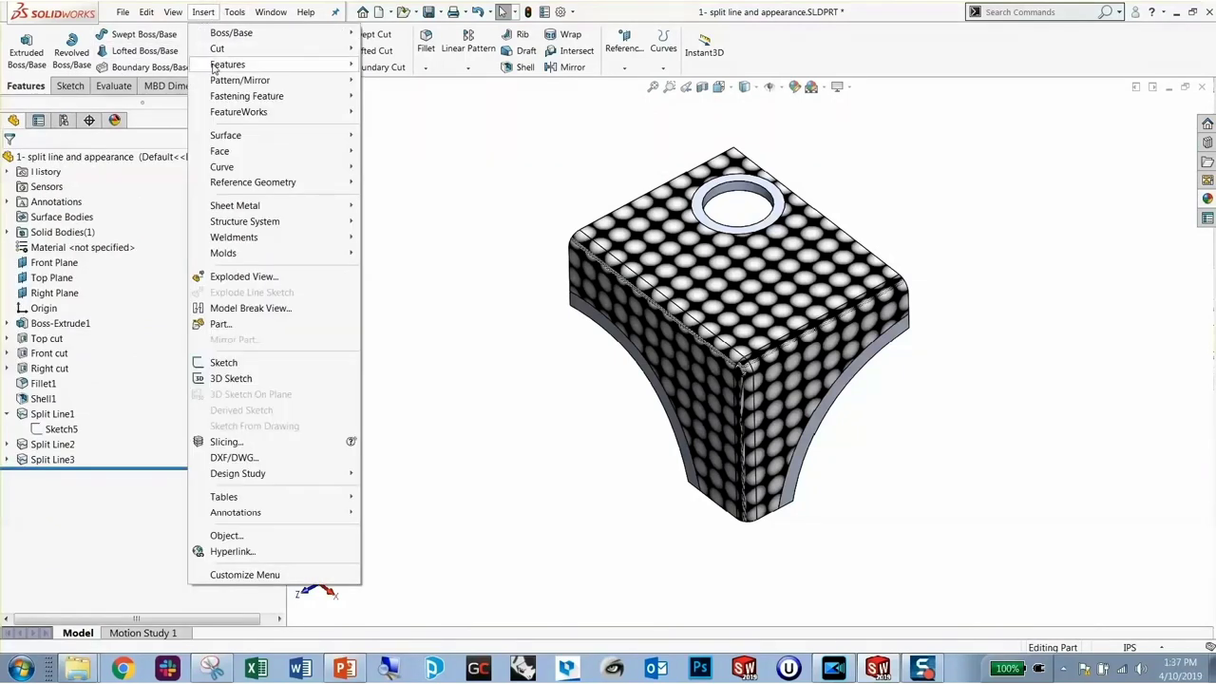
{"action": "mouse_move", "coordinate": [214, 66]}
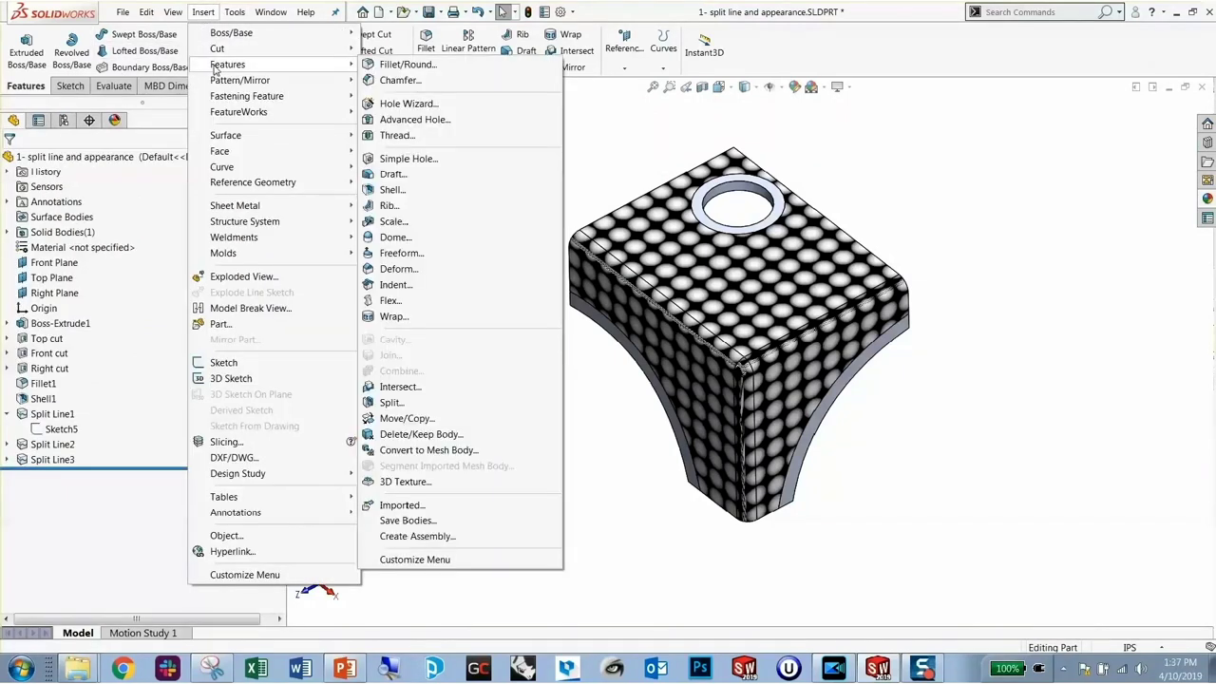
{"action": "left_click", "coordinate": [406, 481]}
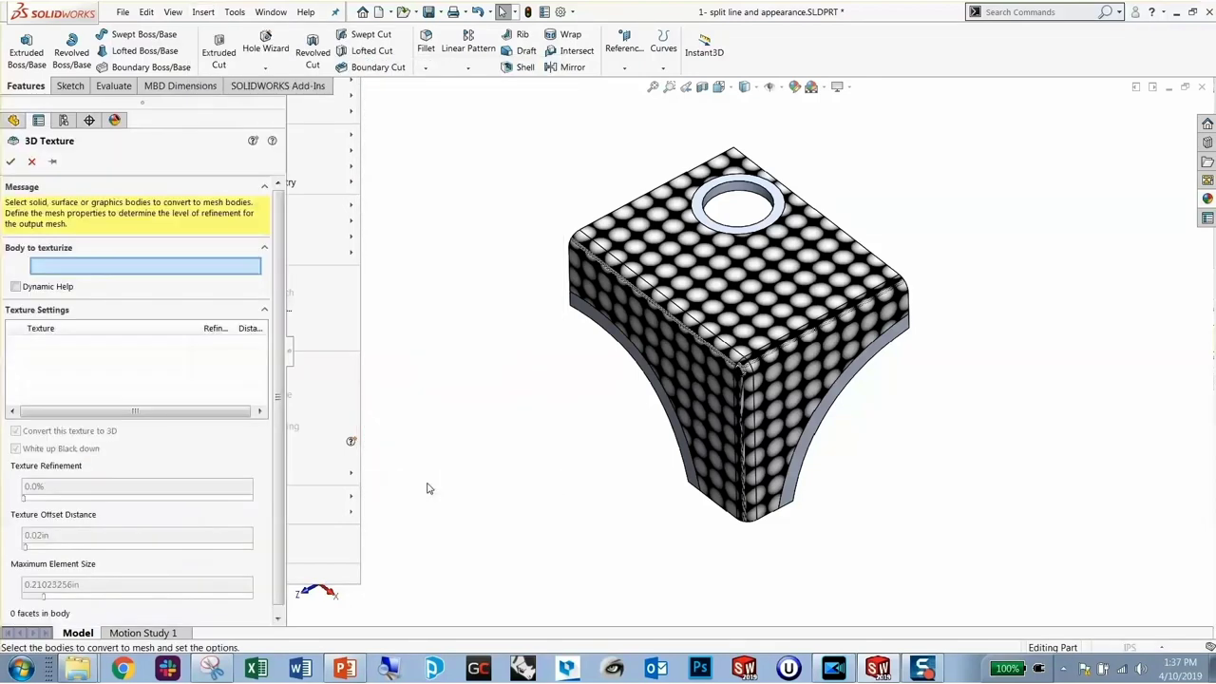
{"action": "left_click", "coordinate": [664, 277]}
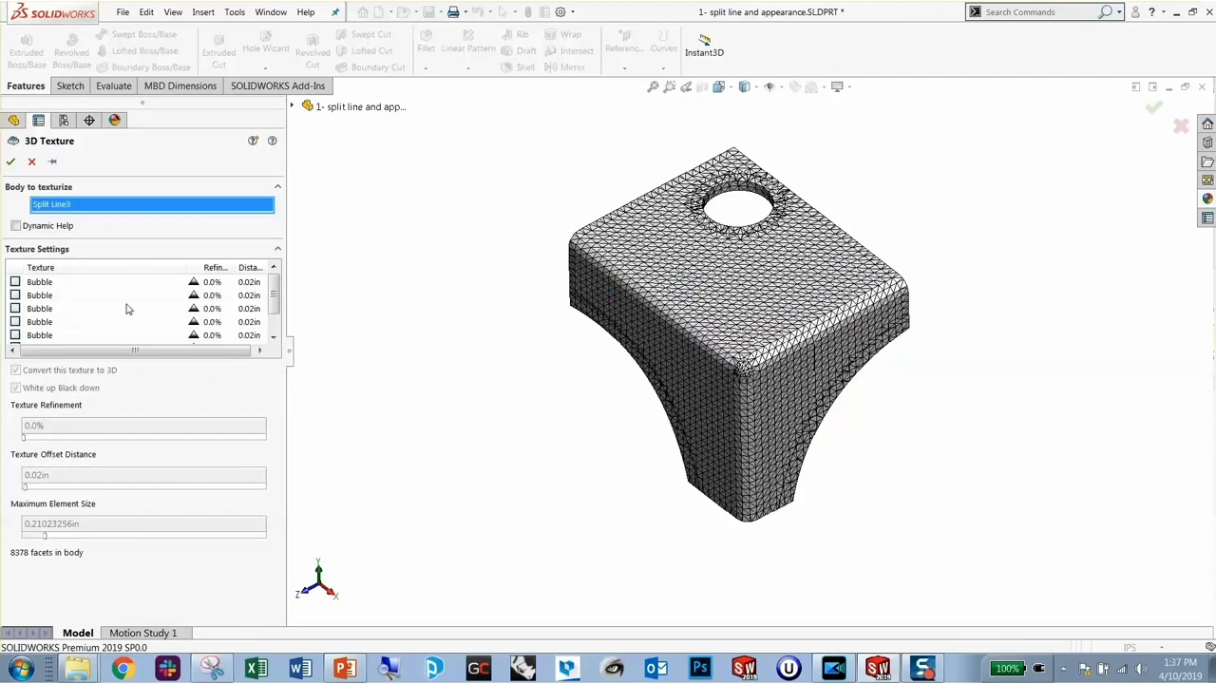
{"action": "left_click", "coordinate": [15, 282]}
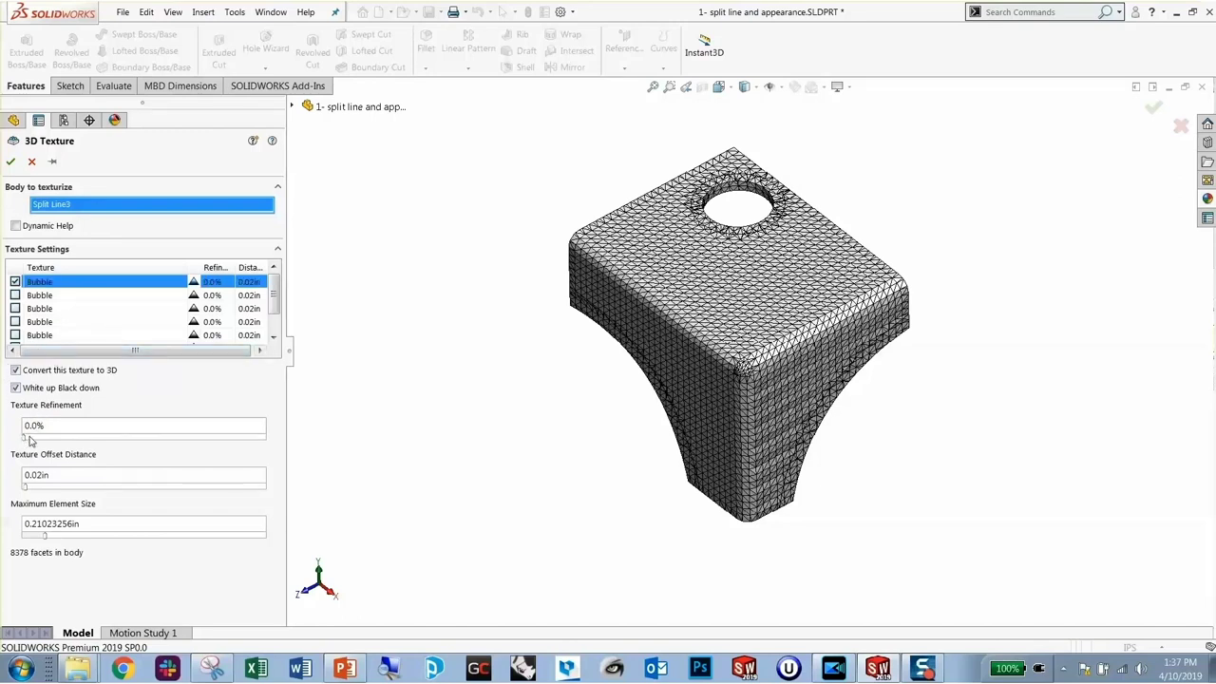
{"action": "left_click_drag", "start_coordinate": [29, 440], "coordinate": [78, 445]}
{"action": "scroll", "coordinate": [830, 423], "scroll_direction": "down", "scroll_amount": 10}
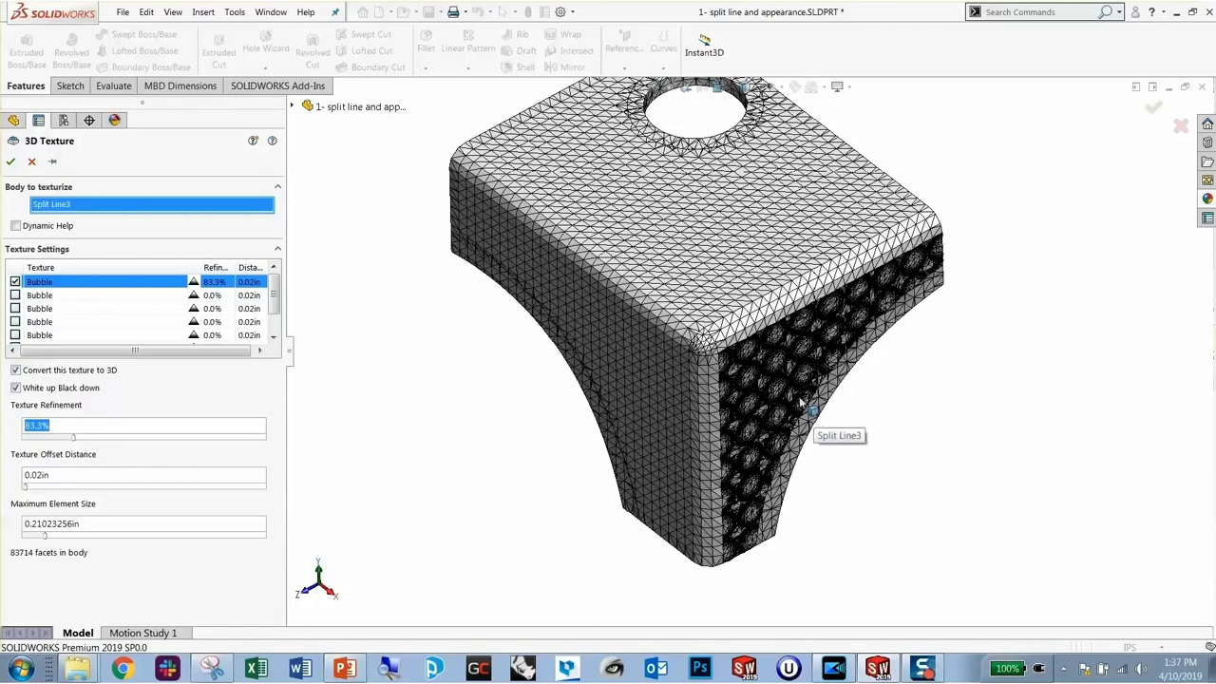
{"action": "scroll", "coordinate": [736, 383], "scroll_direction": "down", "scroll_amount": 5}
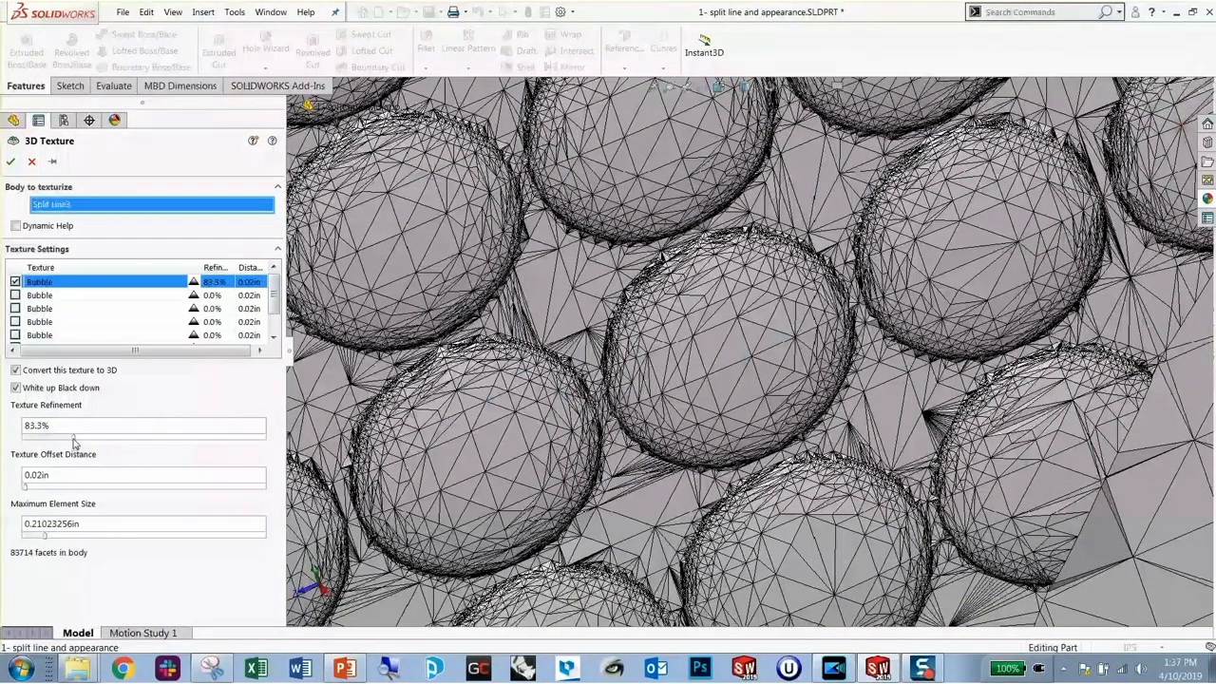
{"action": "left_click_drag", "start_coordinate": [74, 443], "coordinate": [87, 436]}
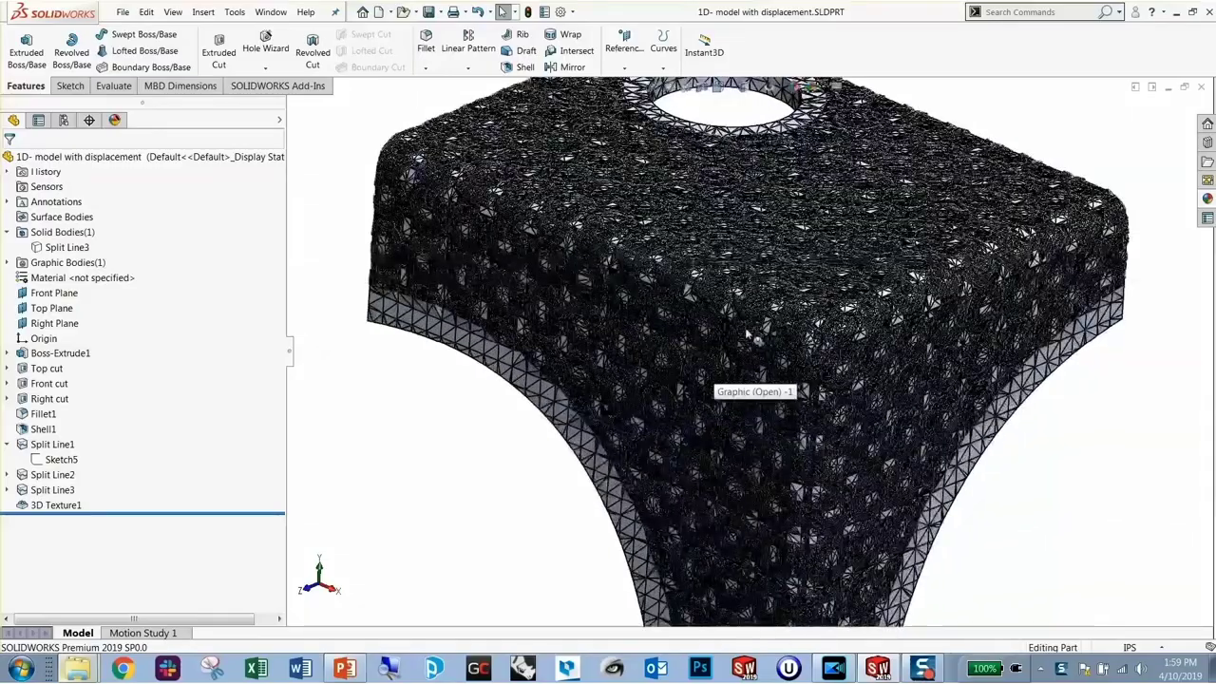
{"action": "scroll", "coordinate": [788, 387], "scroll_direction": "down", "scroll_amount": 6}
{"action": "scroll", "coordinate": [780, 387], "scroll_direction": "down", "scroll_amount": 6}
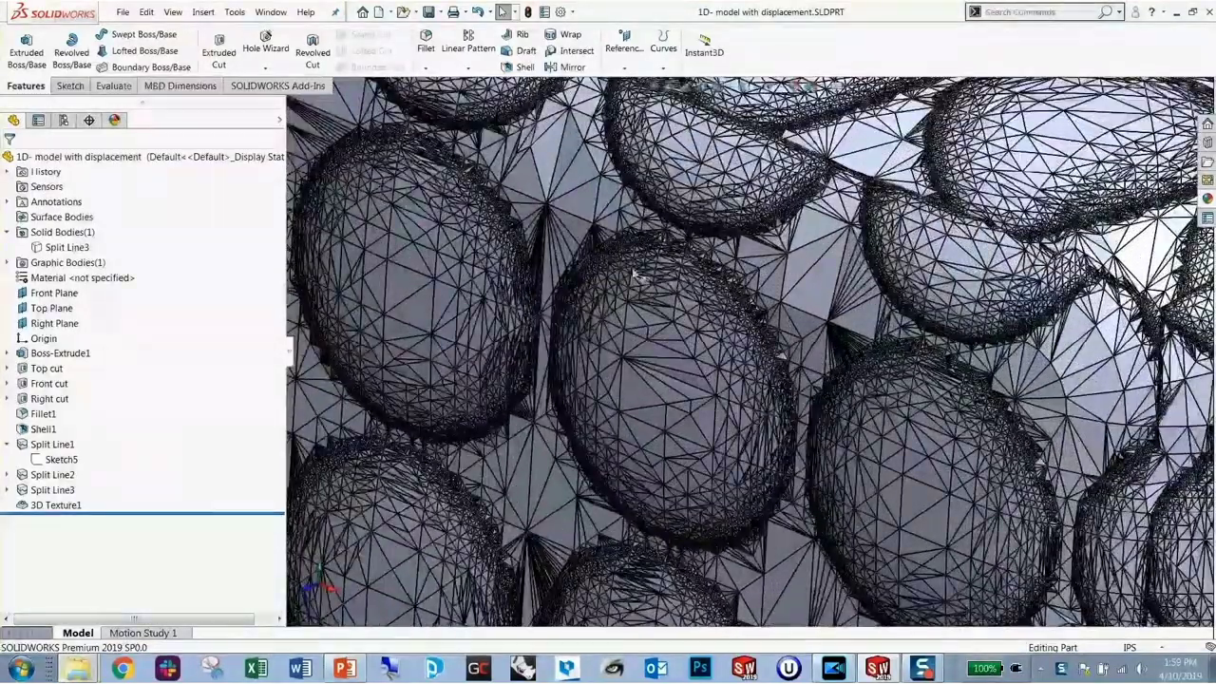
{"action": "scroll", "coordinate": [731, 435], "scroll_direction": "up", "scroll_amount": 8}
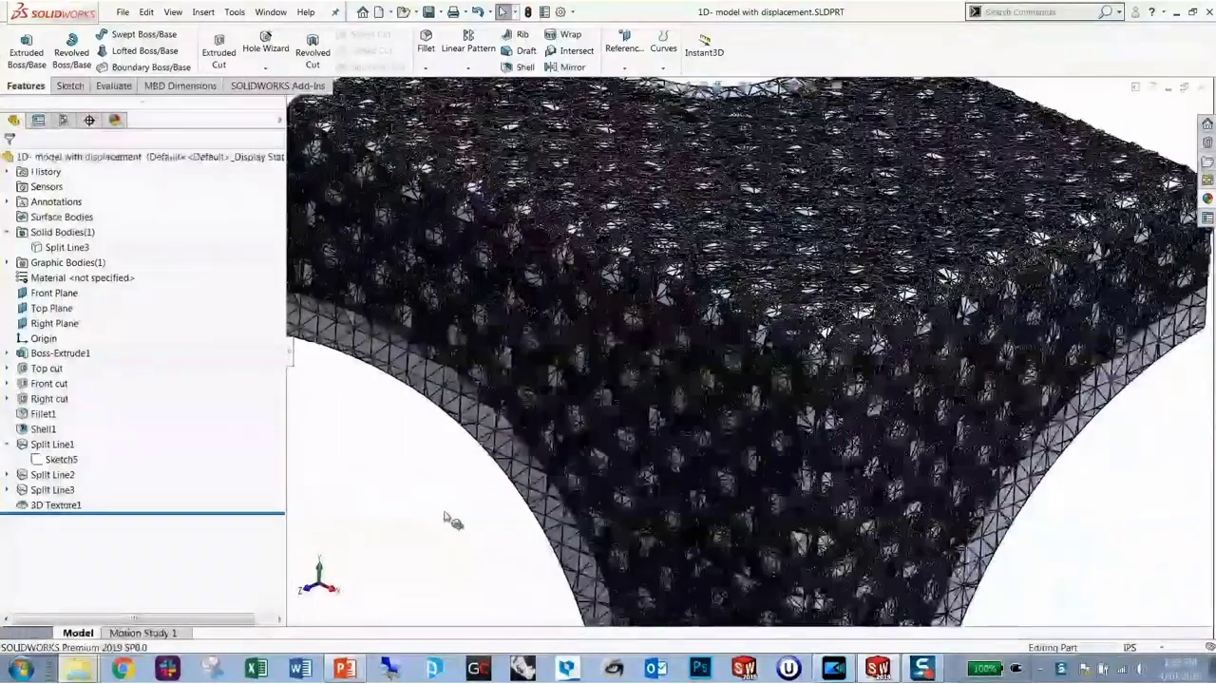
{"action": "middle_click_drag", "start_coordinate": [450, 518], "coordinate": [597, 307]}
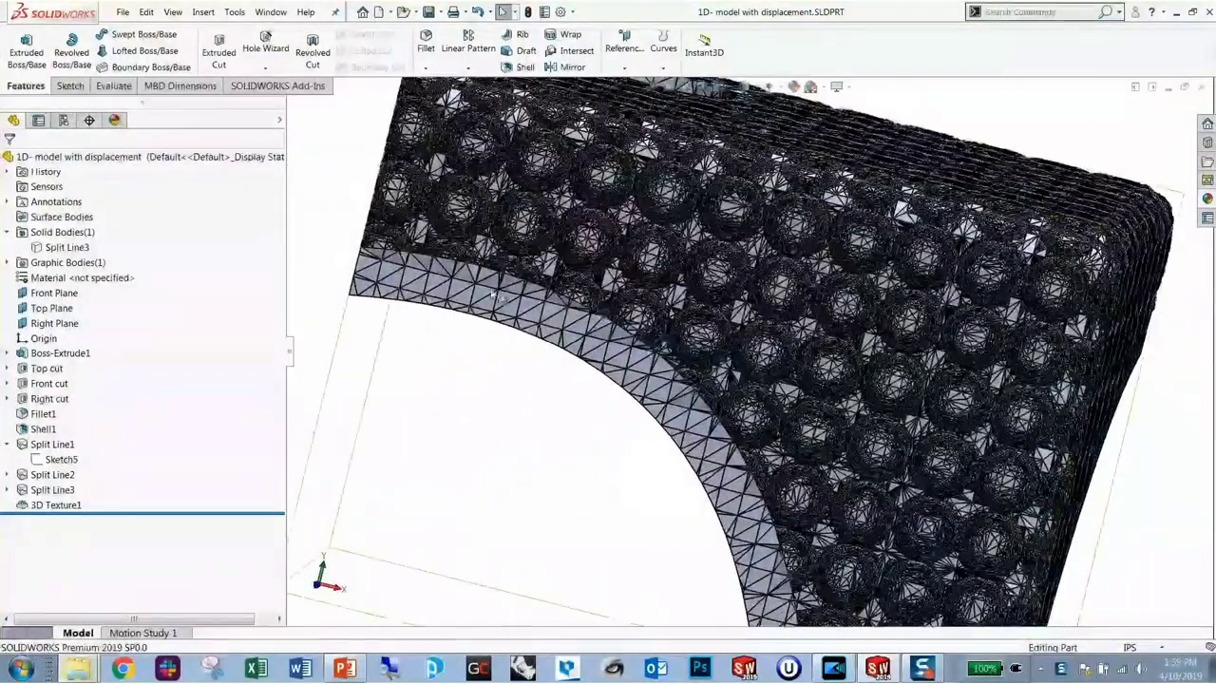
{"action": "middle_click_drag", "start_coordinate": [556, 415], "coordinate": [719, 454]}
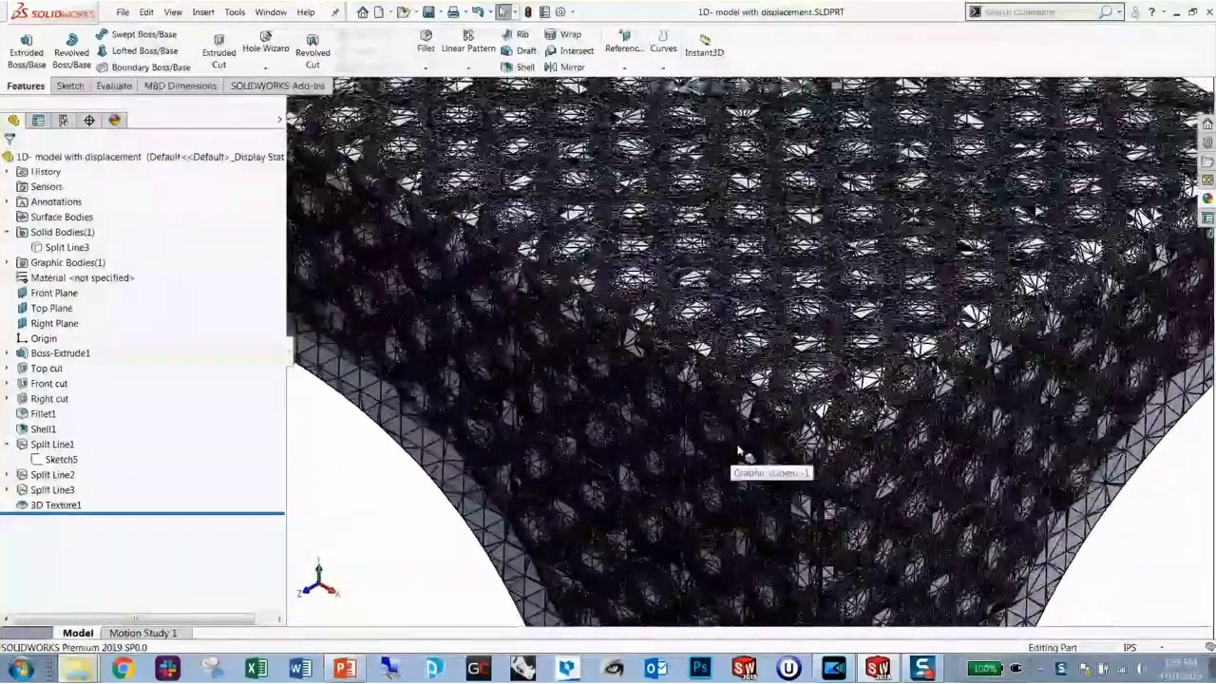
{"action": "key", "text": "f"}
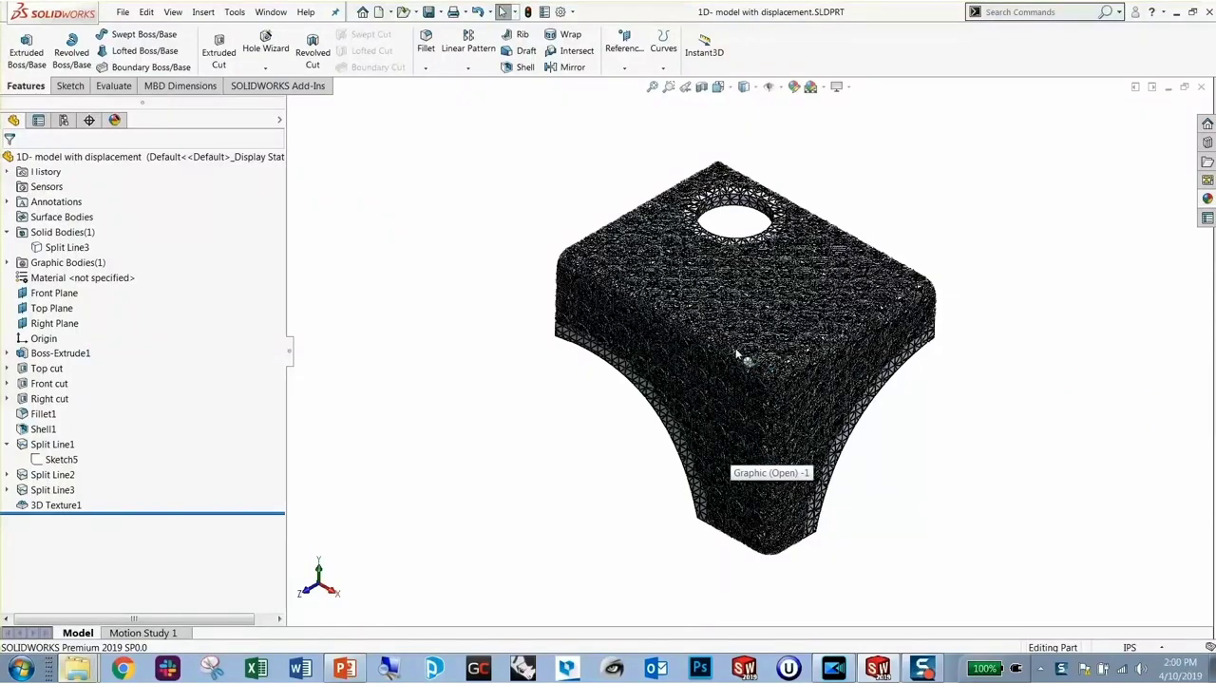
{"action": "scroll", "coordinate": [735, 348], "scroll_direction": "down", "scroll_amount": 10}
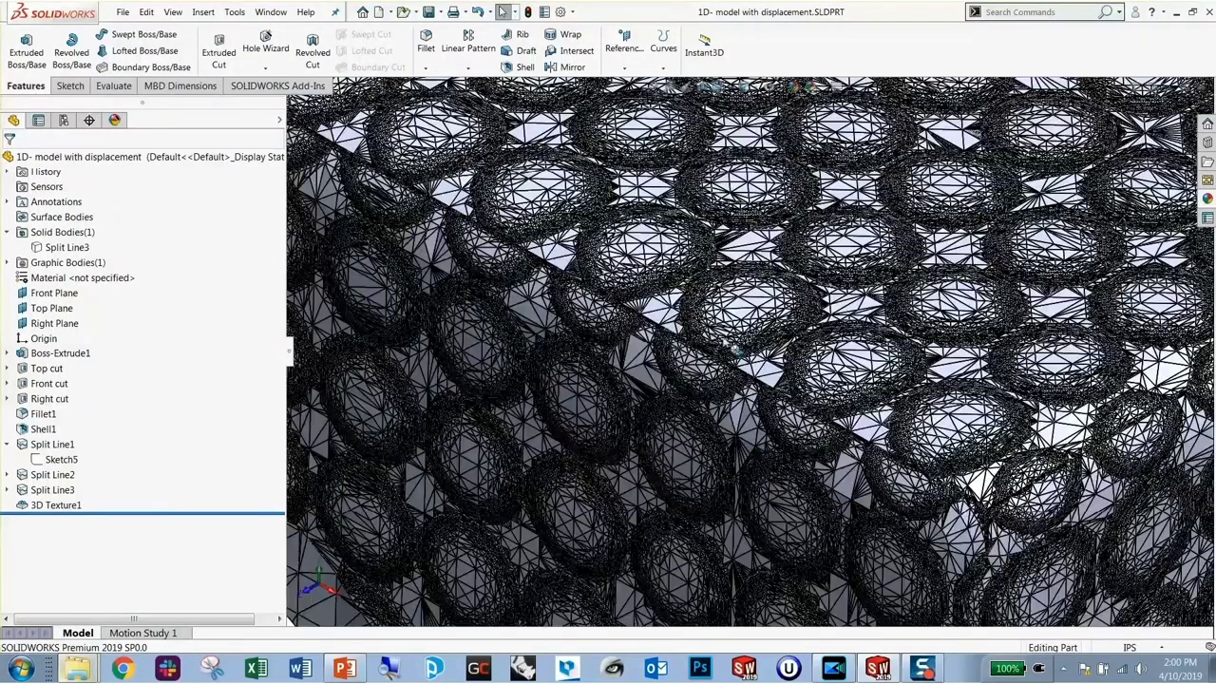
Convert the Split Line3 body to a mesh body with Advanced Mesh Refinement left off
{"action": "right_click", "coordinate": [59, 247]}
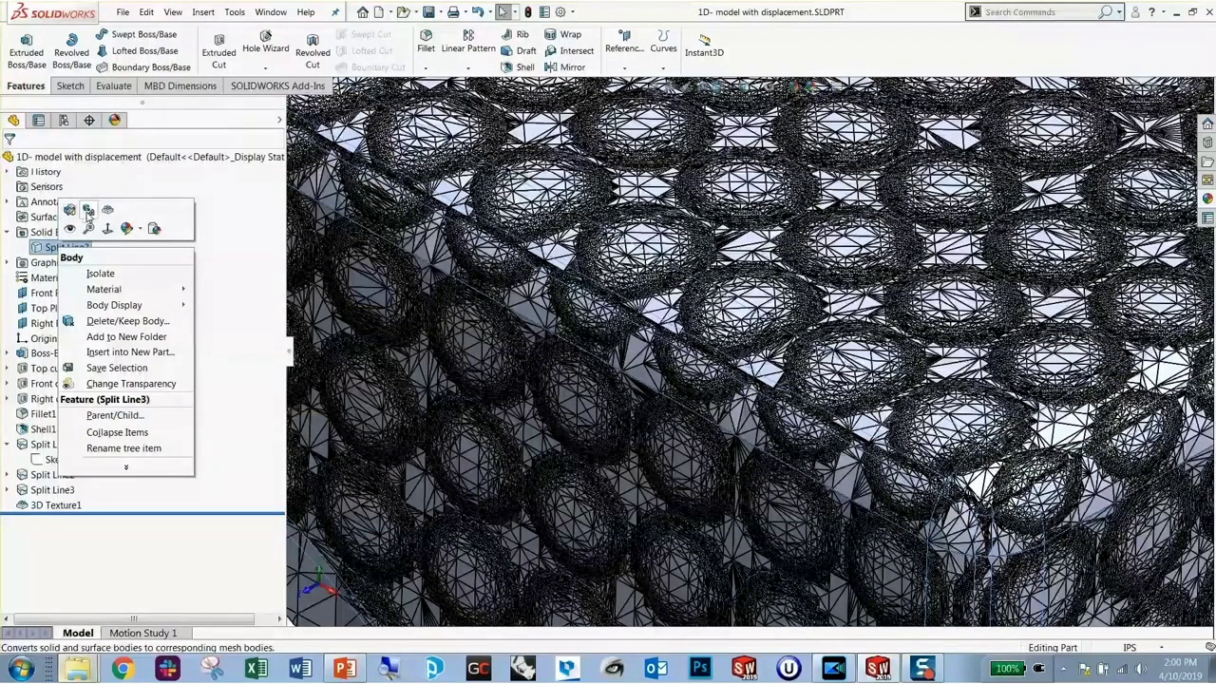
{"action": "left_click", "coordinate": [87, 210]}
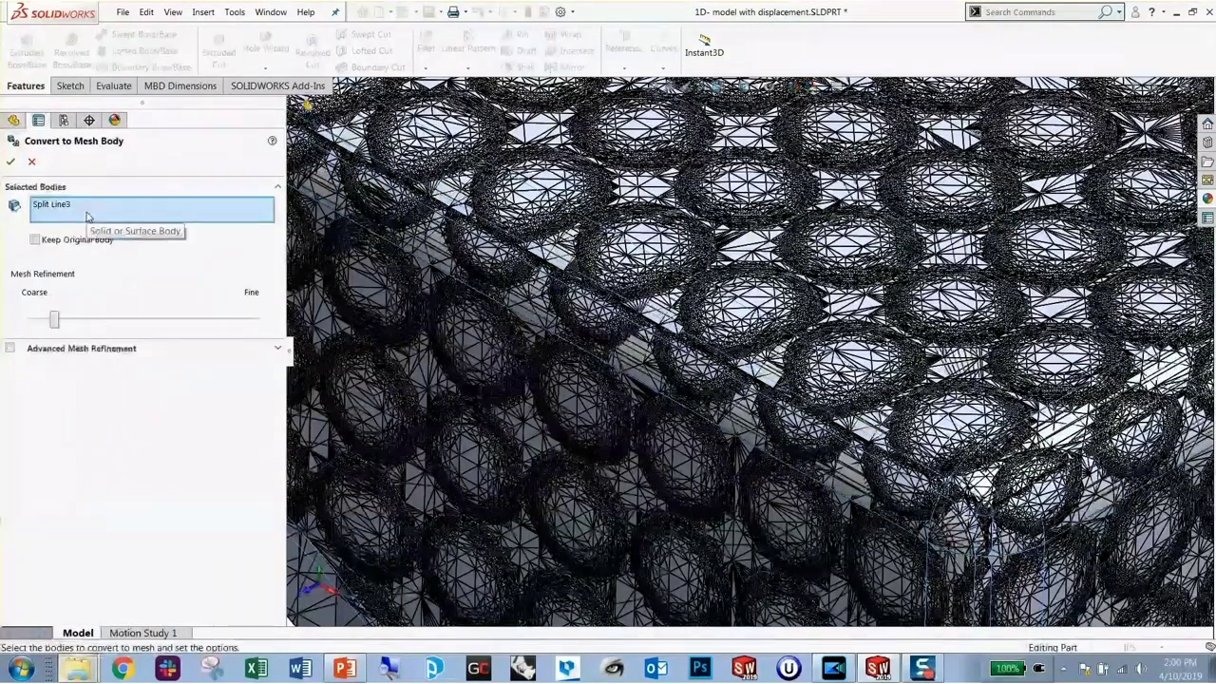
{"action": "left_click", "coordinate": [40, 352]}
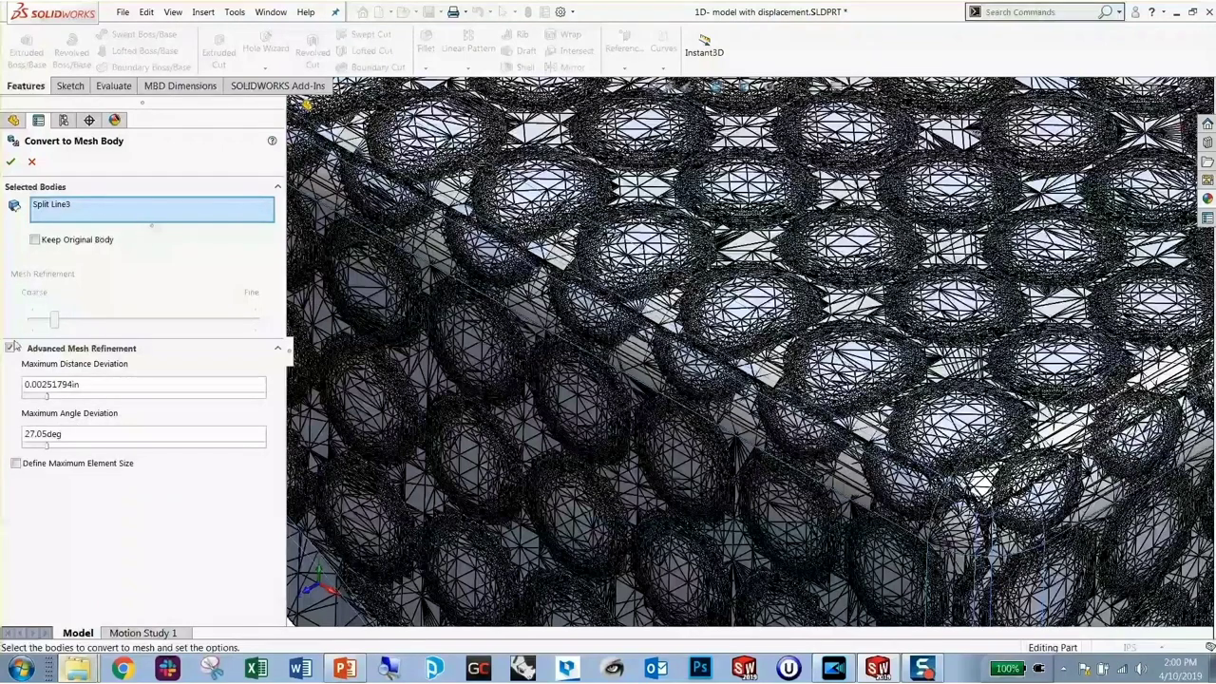
{"action": "left_click", "coordinate": [10, 347]}
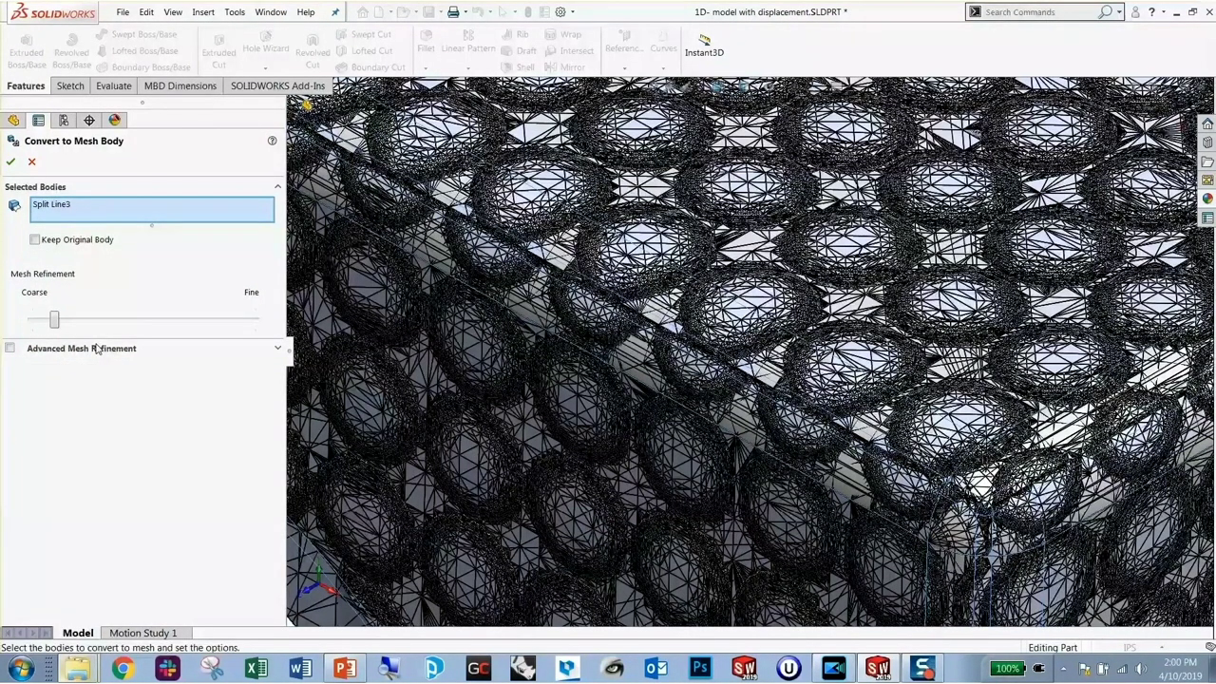
{"action": "left_click", "coordinate": [10, 161]}
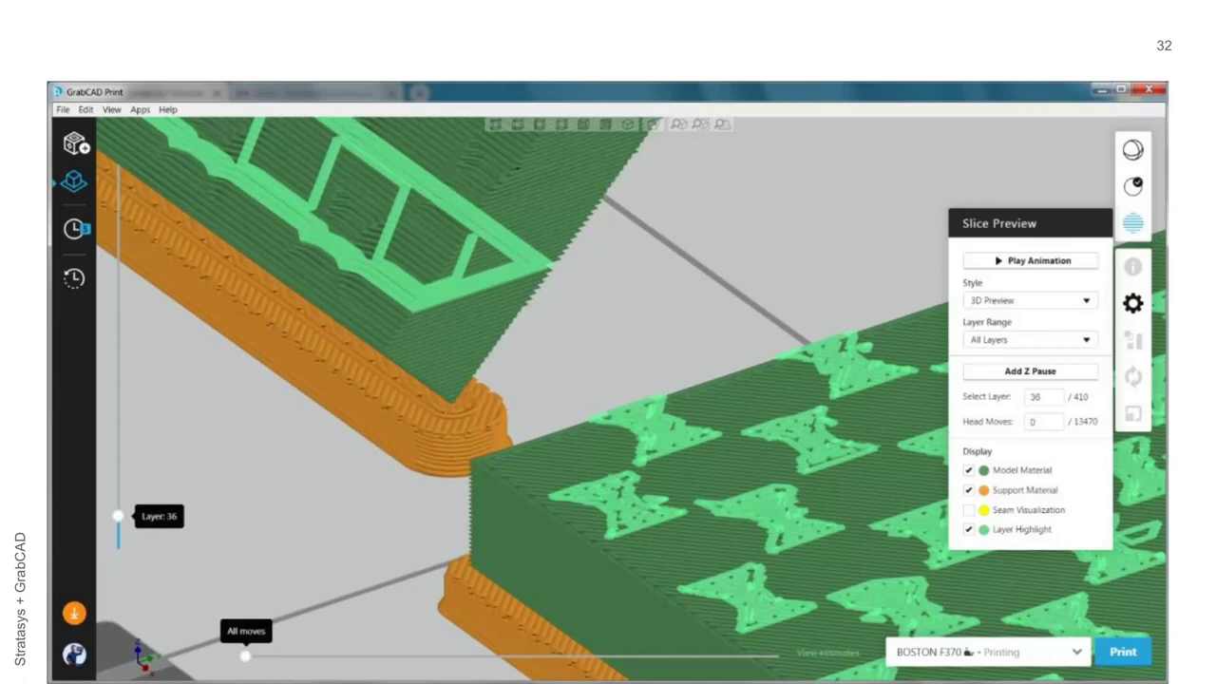
Show slide 32's callouts: a fine 45-degree texture with subtle changes and a horizontal texture
{"action": "key", "text": "Right"}
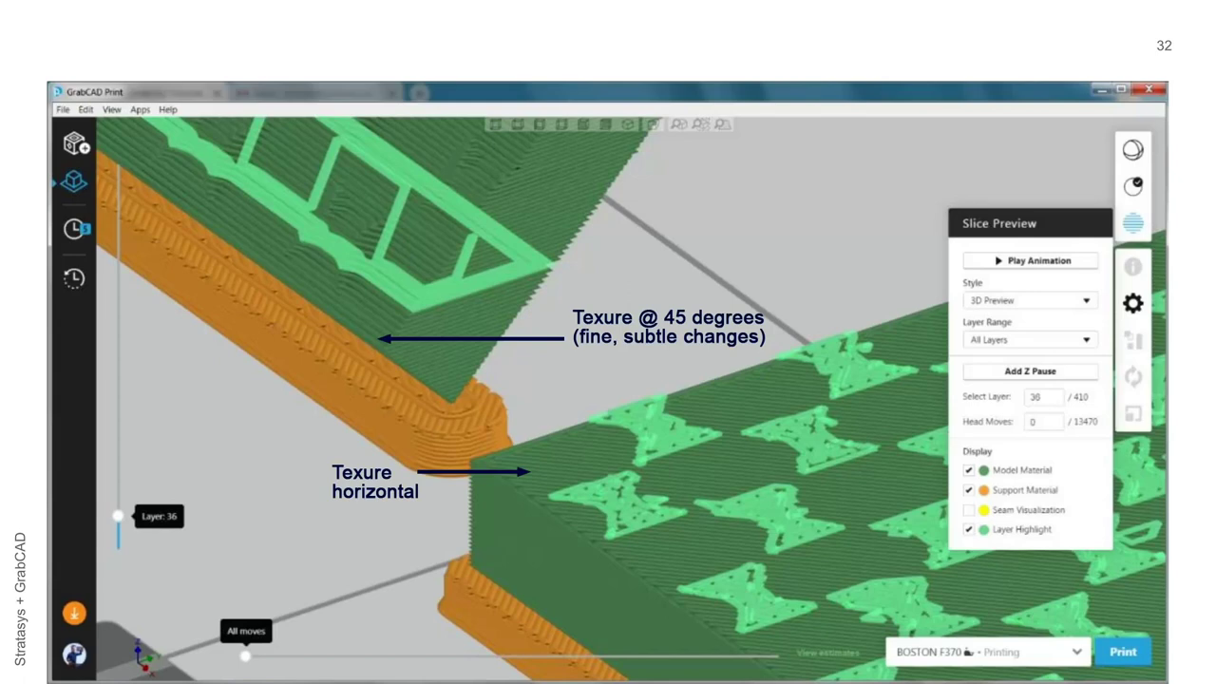